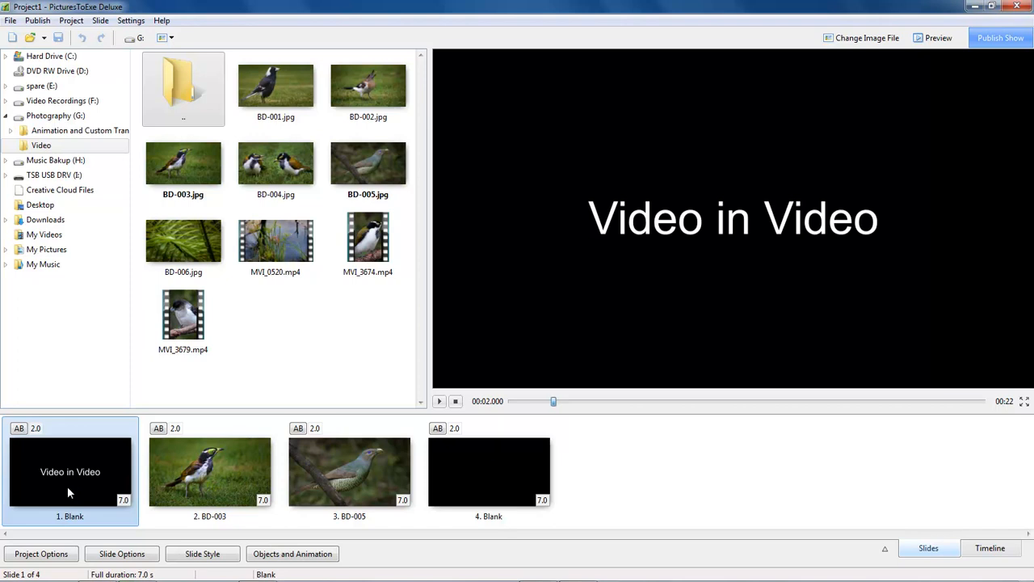
Preview the video clips MVI_0520.mp4, MVI_3674.mp4 and MVI_3679.mp4 from the Video folder
left_click(272, 240)
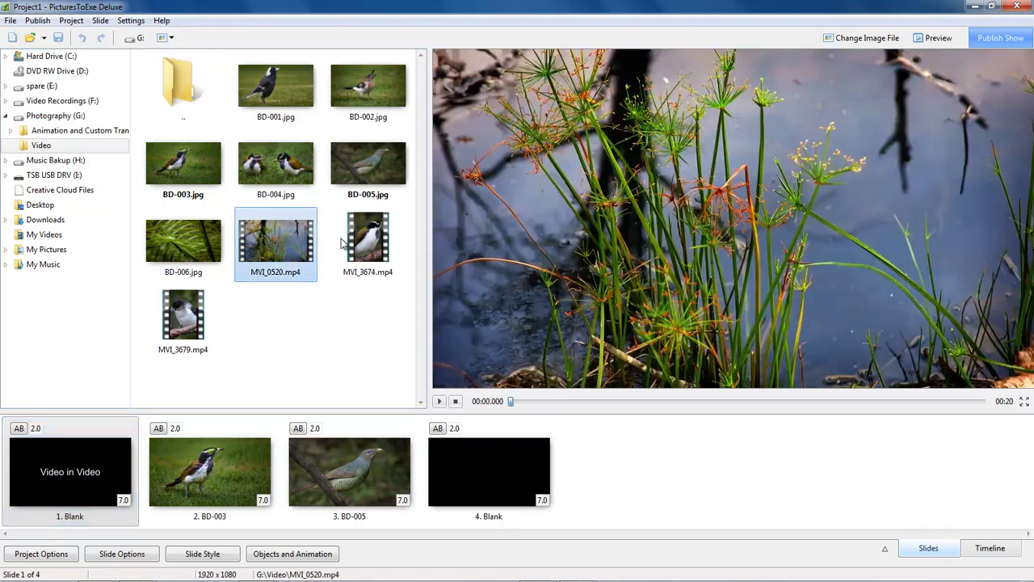
left_click(368, 237)
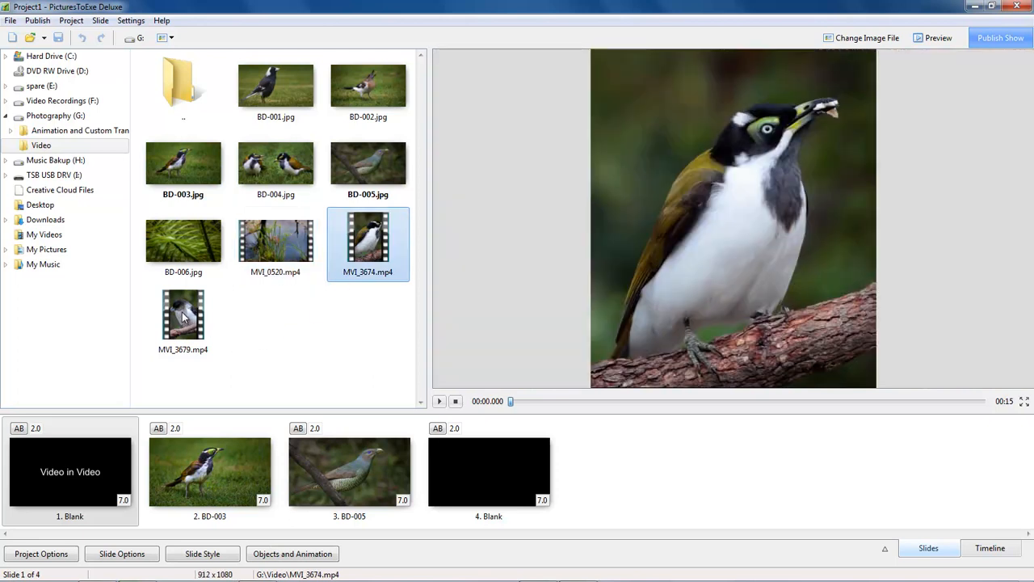
left_click(185, 318)
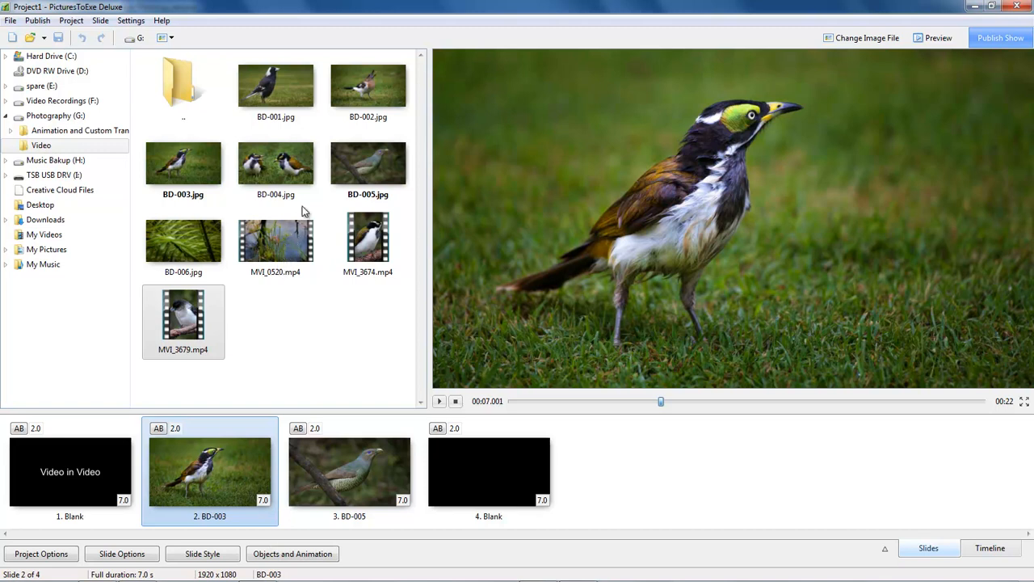
Convert the clips MVI_0520.mp4, MVI_3674.mp4 and MVI_3679.mp4 together with the Video Converter's default settings
left_click(281, 252)
left_click(361, 242, "ctrl")
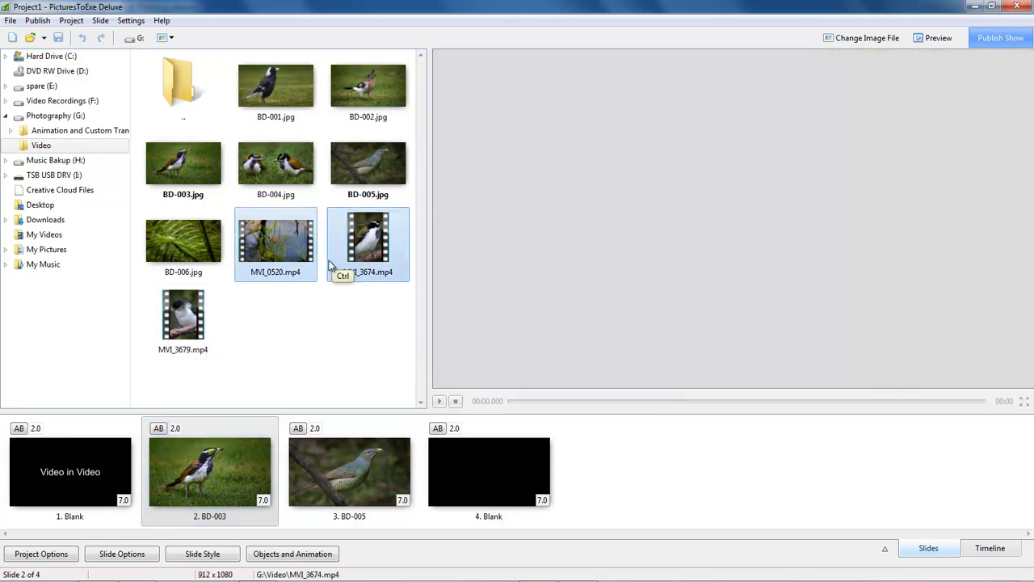
left_click(203, 327, "ctrl")
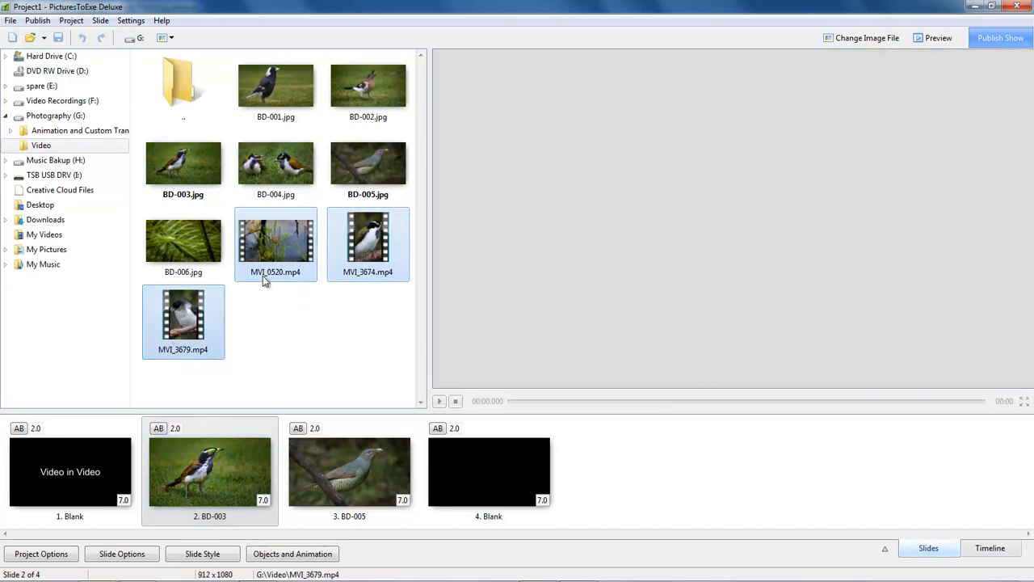
right_click(272, 235)
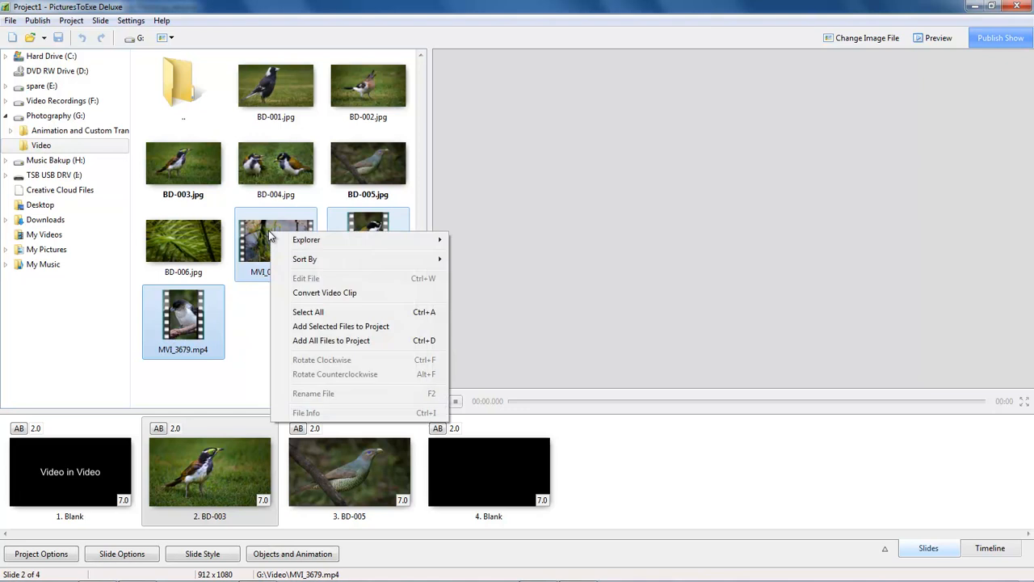
left_click(317, 292)
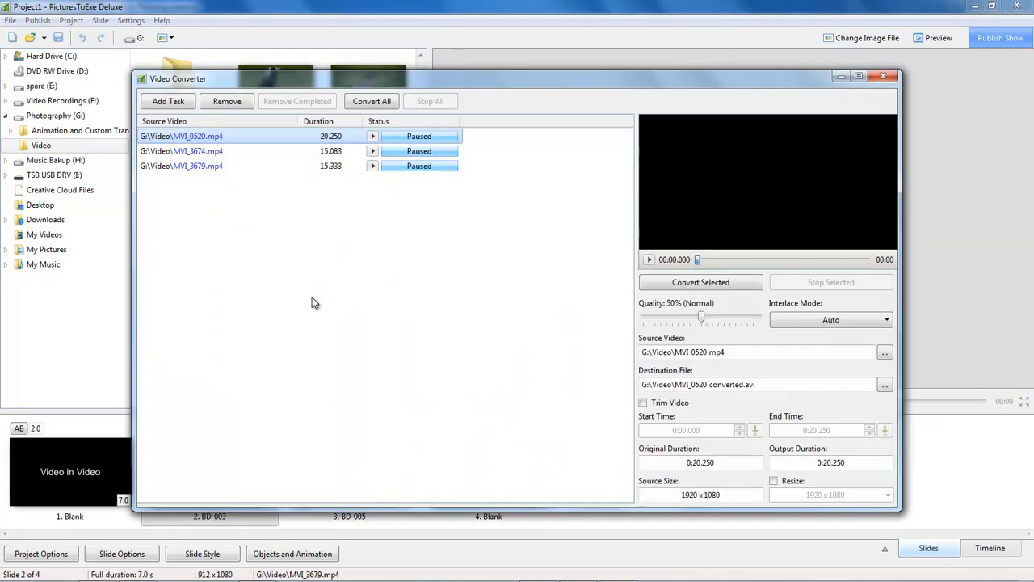
left_click(374, 101)
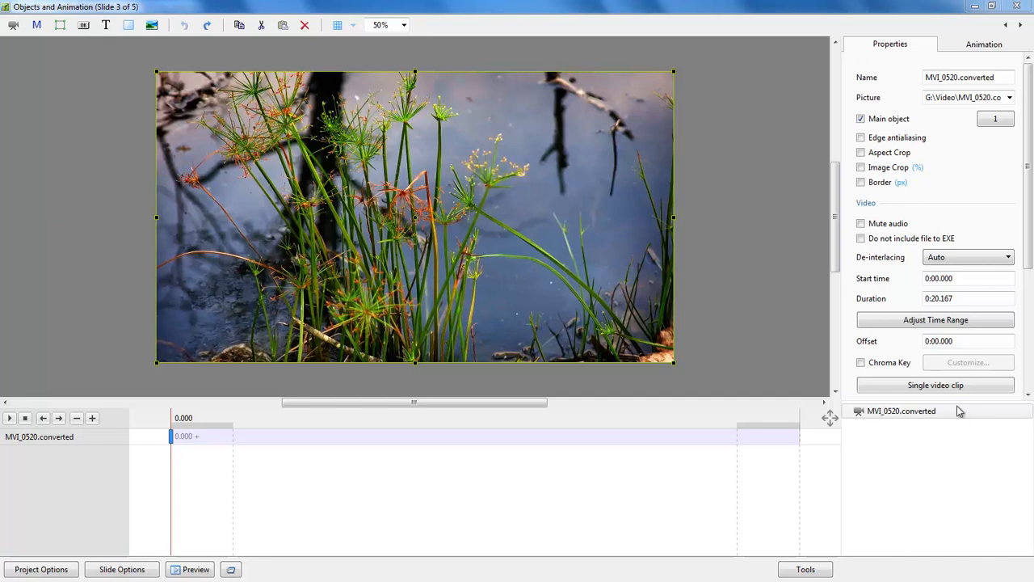
Rename the slide's main video object MVI_0520.converted as Background
left_click(896, 413)
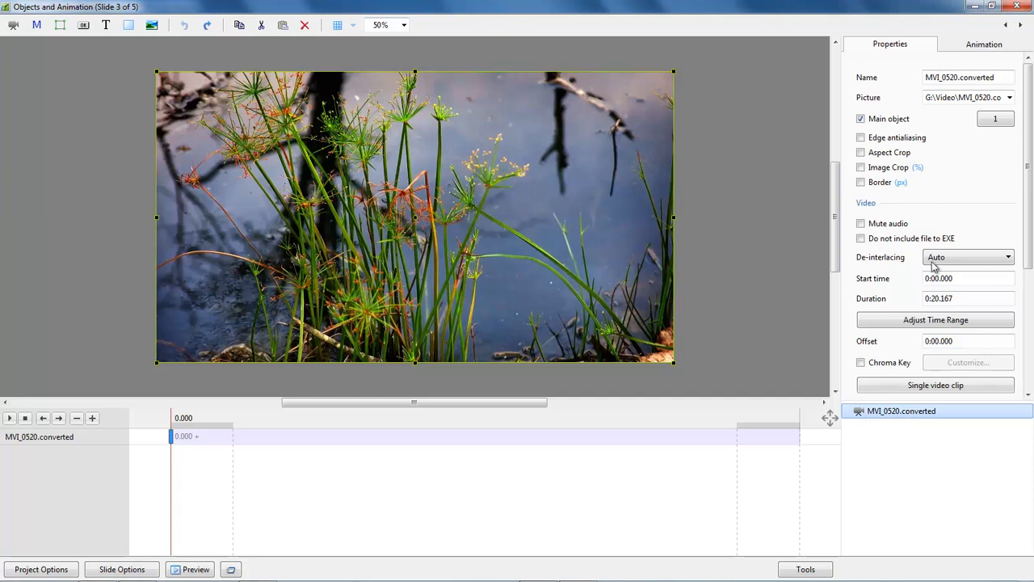
left_click(1000, 77)
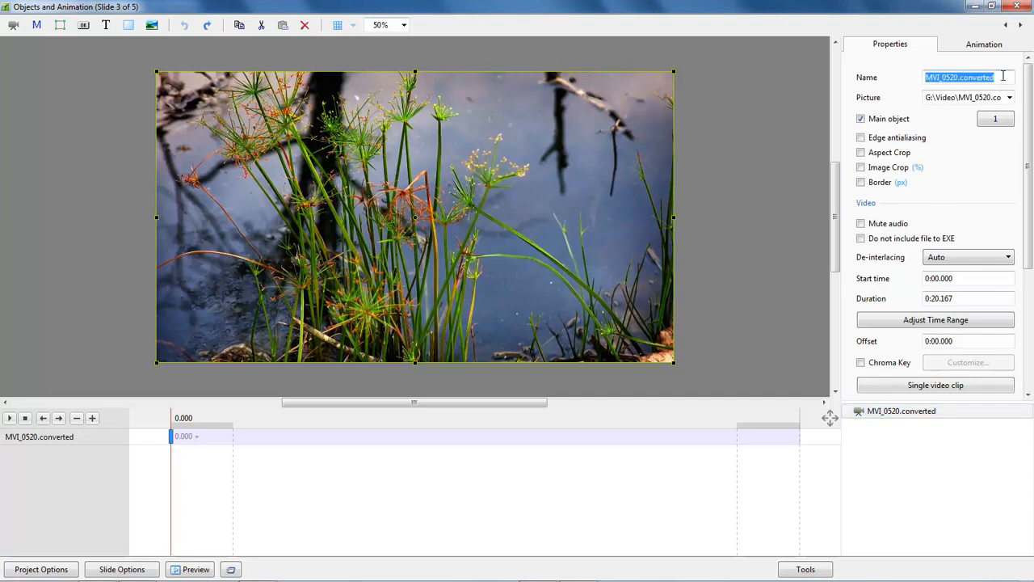
type("Back")
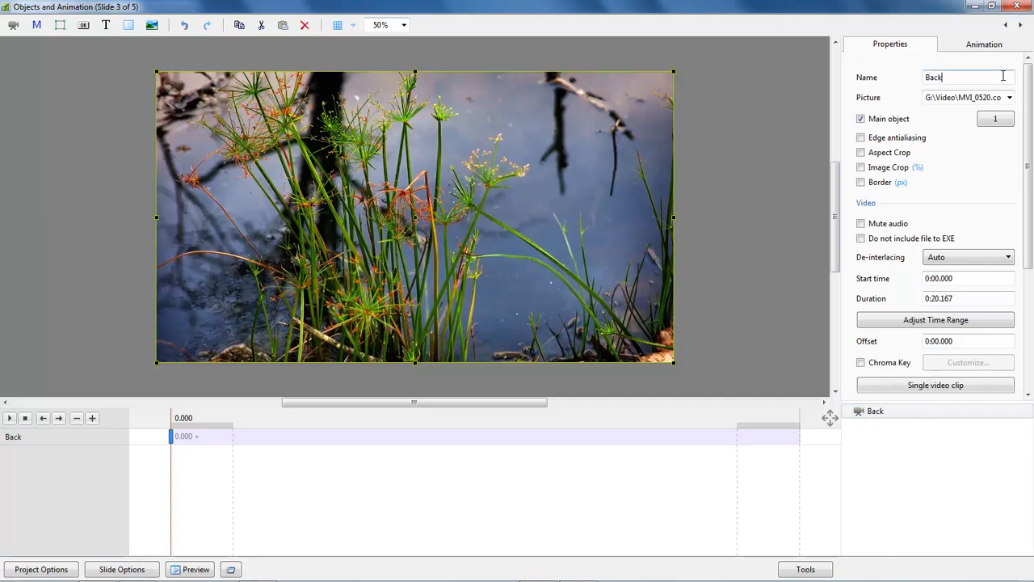
type("ground")
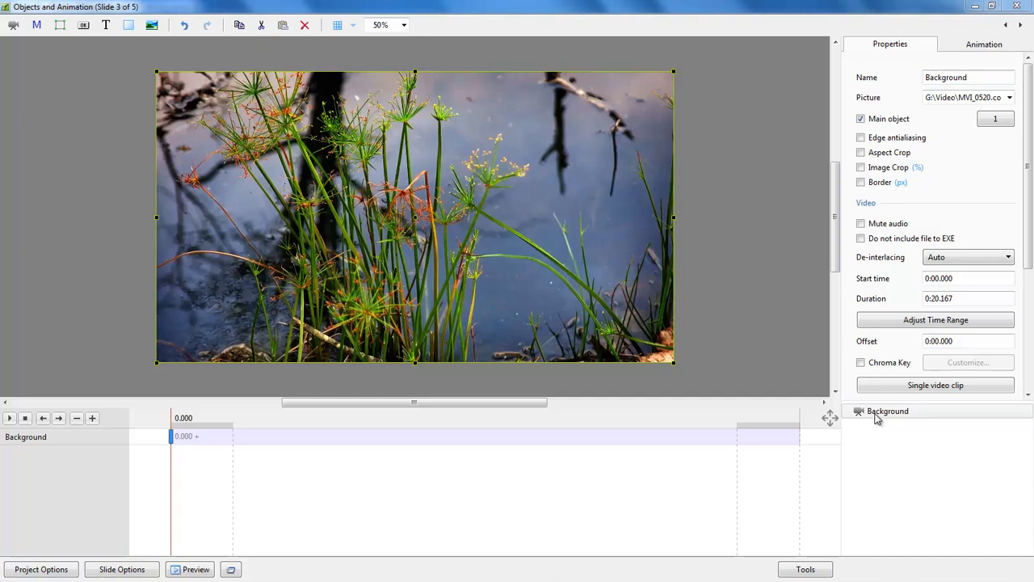
Add the converted videos MVI_3679.converted and MVI_3674.converted to the slide as independent objects above Background
left_click(95, 176)
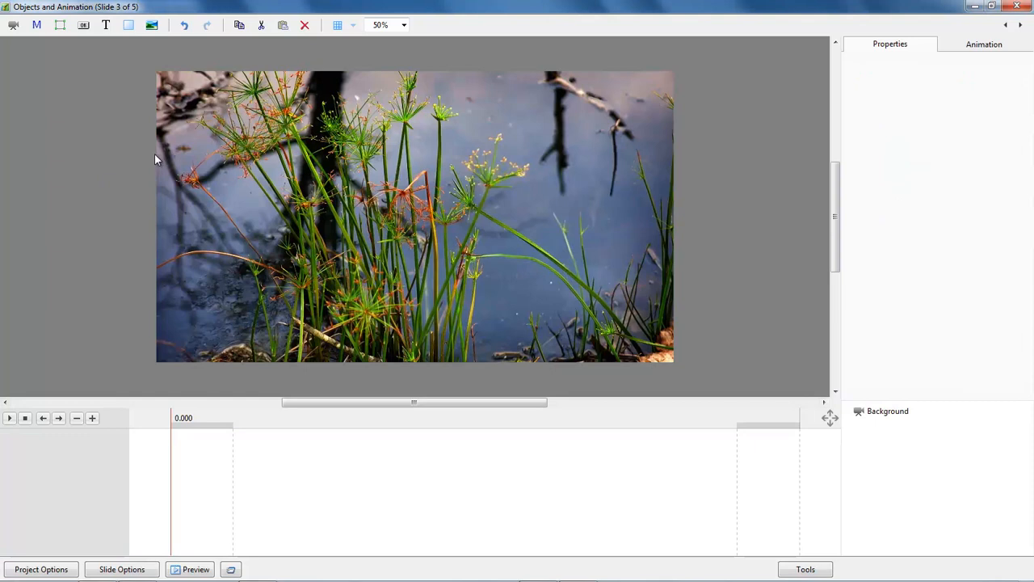
left_click(14, 26)
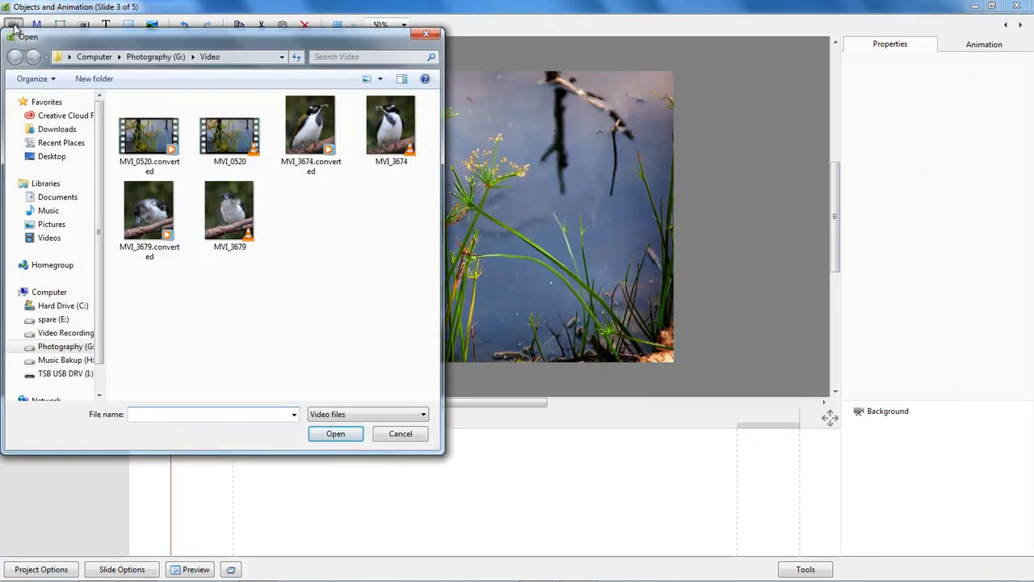
left_click(145, 219)
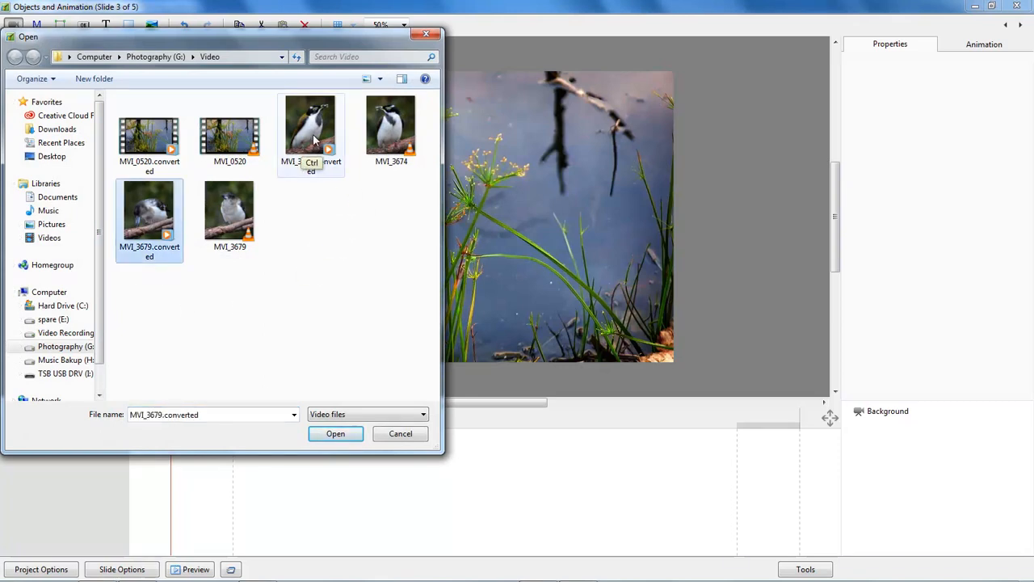
left_click(317, 165, "ctrl")
left_click(337, 434)
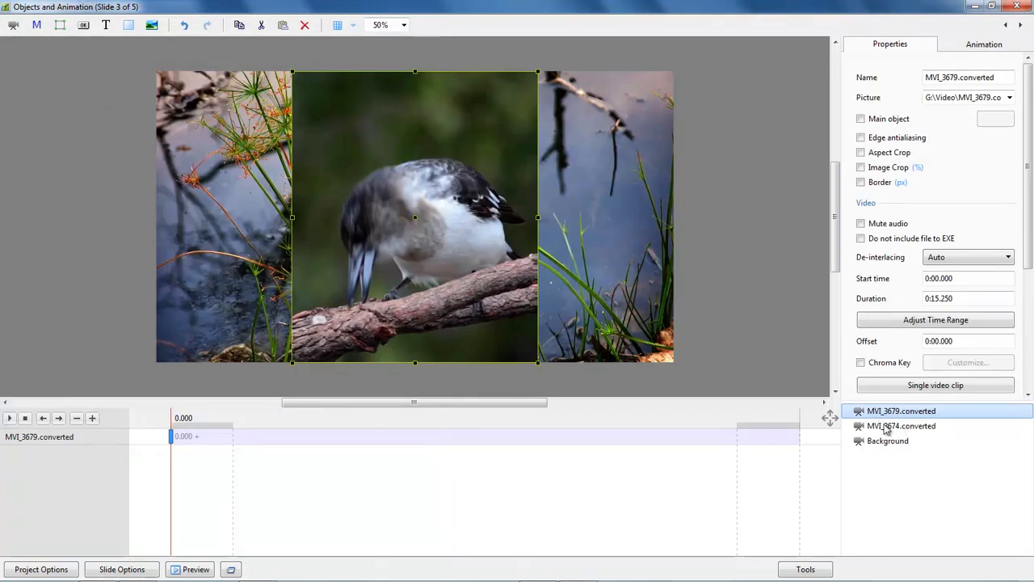
Reduce the zoom of both the MVI_3679.converted and MVI_3674.converted clips to 90%
key("ctrl")
left_click(882, 428, "ctrl")
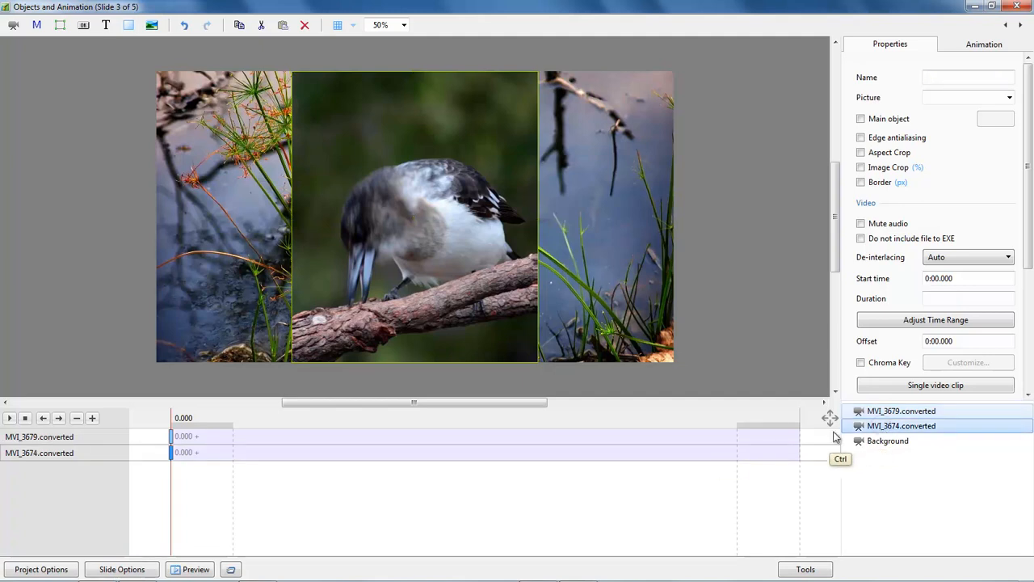
left_click(171, 437, "ctrl")
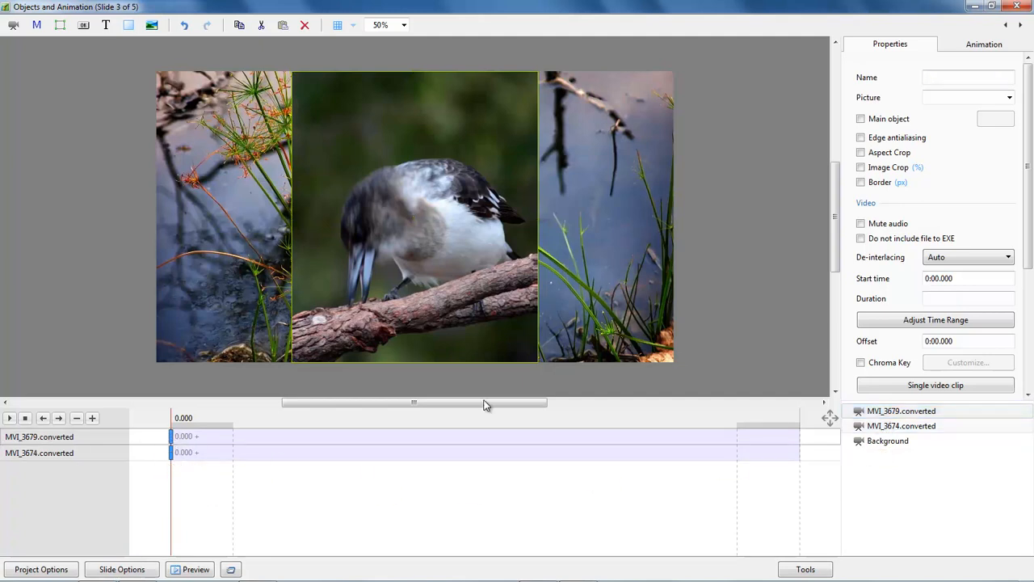
left_click(976, 43)
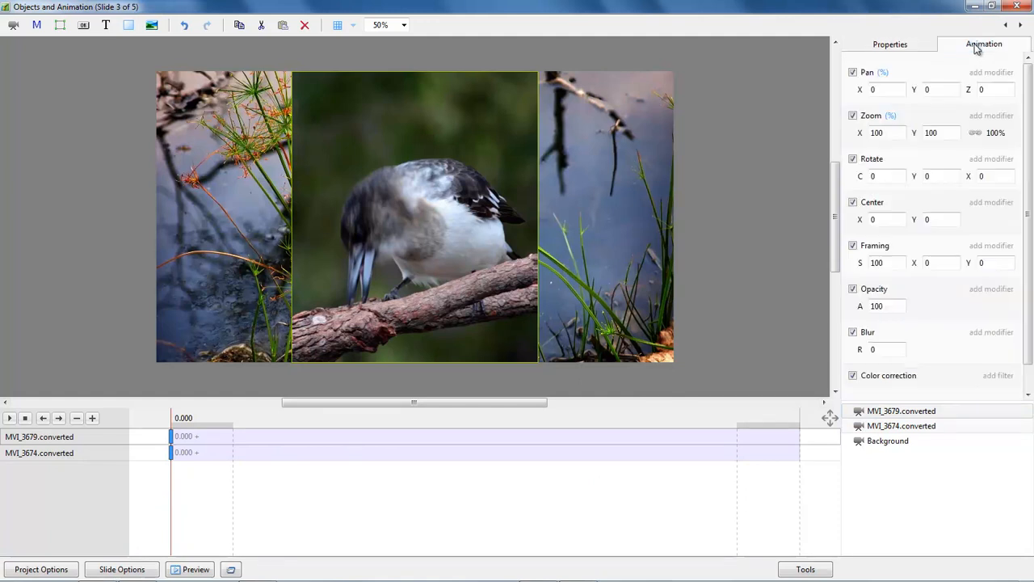
left_click_drag(859, 133, 853, 135)
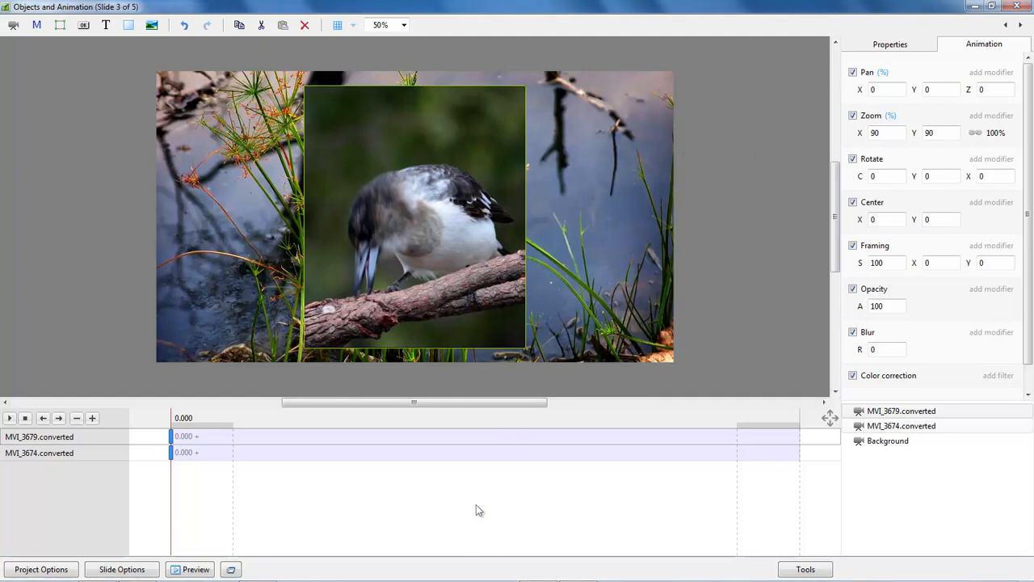
Pan the MVI_3679.converted clip horizontally to 59 and rename it as Right Hand Bird
left_click(884, 413)
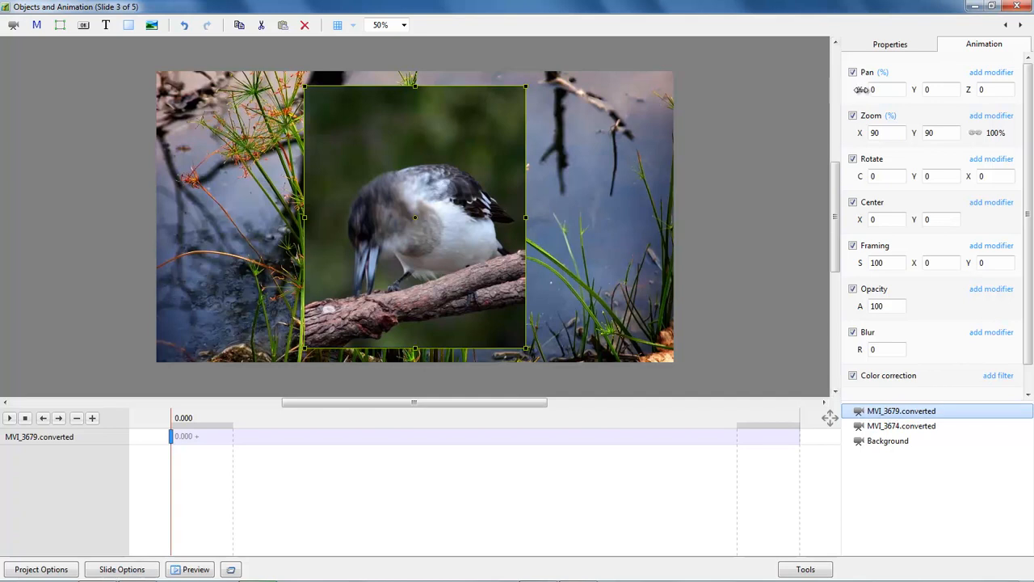
left_click_drag(858, 90, 897, 90)
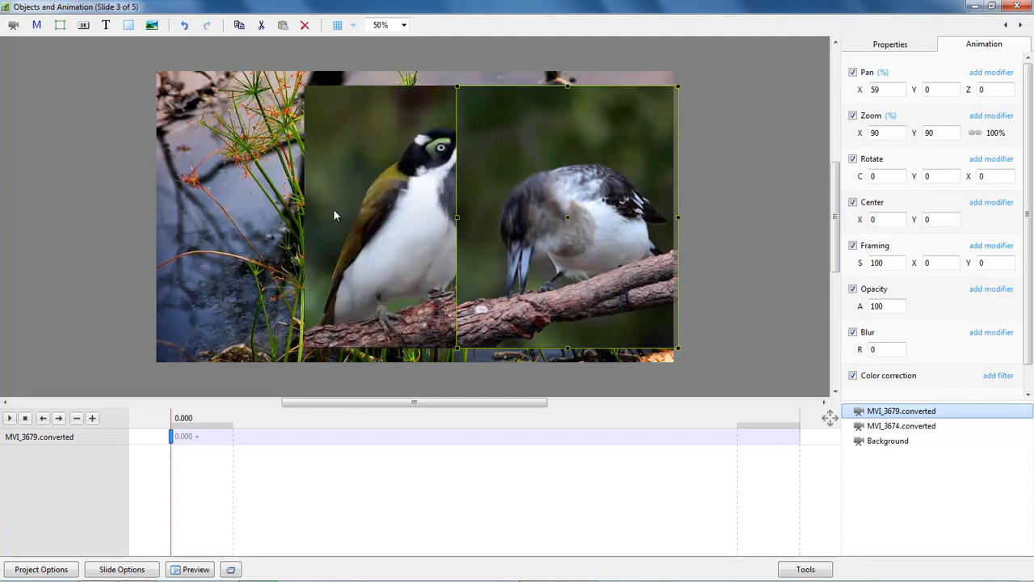
left_click(884, 44)
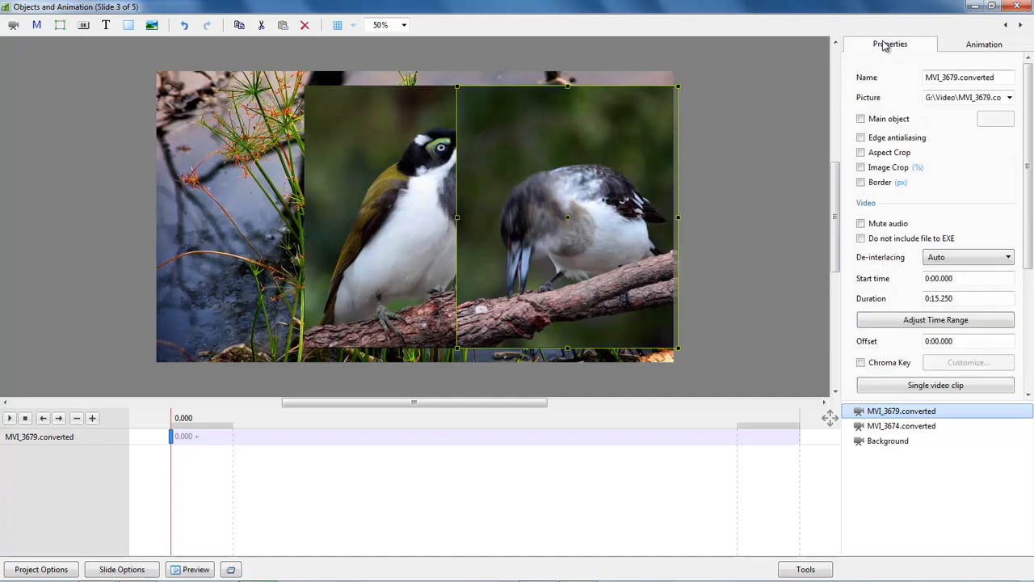
left_click(1000, 77)
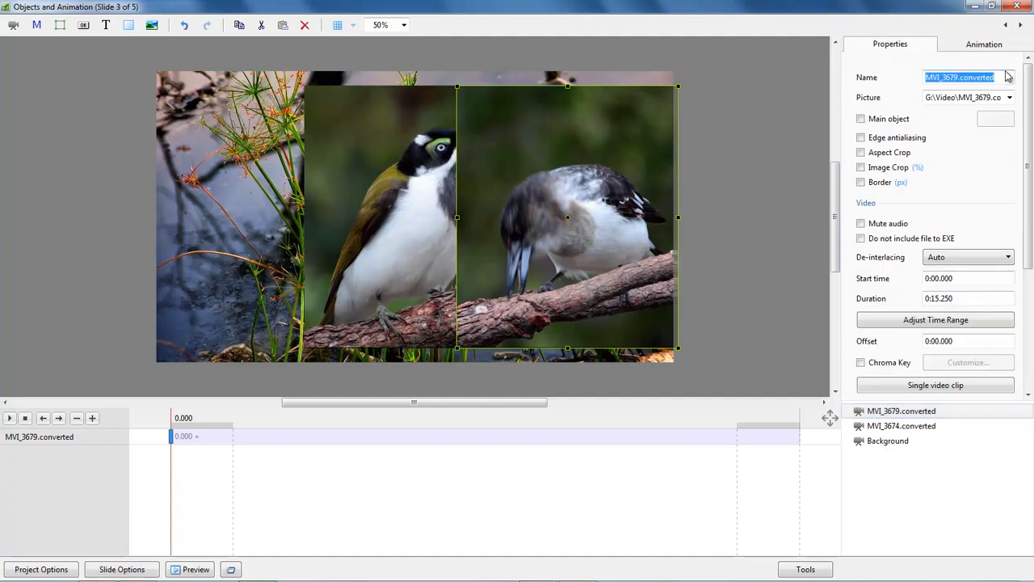
type("Right Hand Bird")
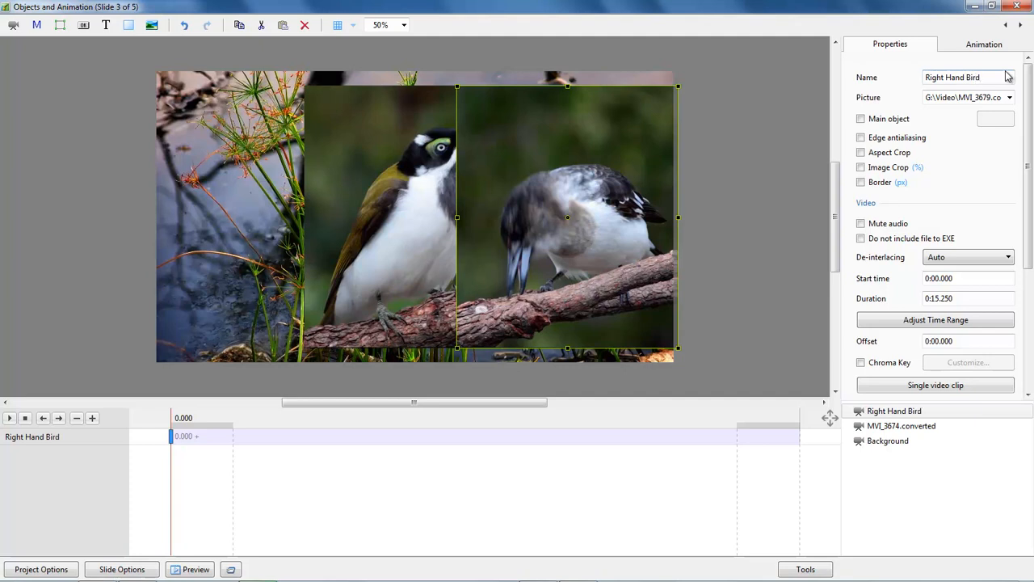
Rename the MVI_3674.converted clip as Left hand bird
left_click(891, 428)
left_click(999, 78)
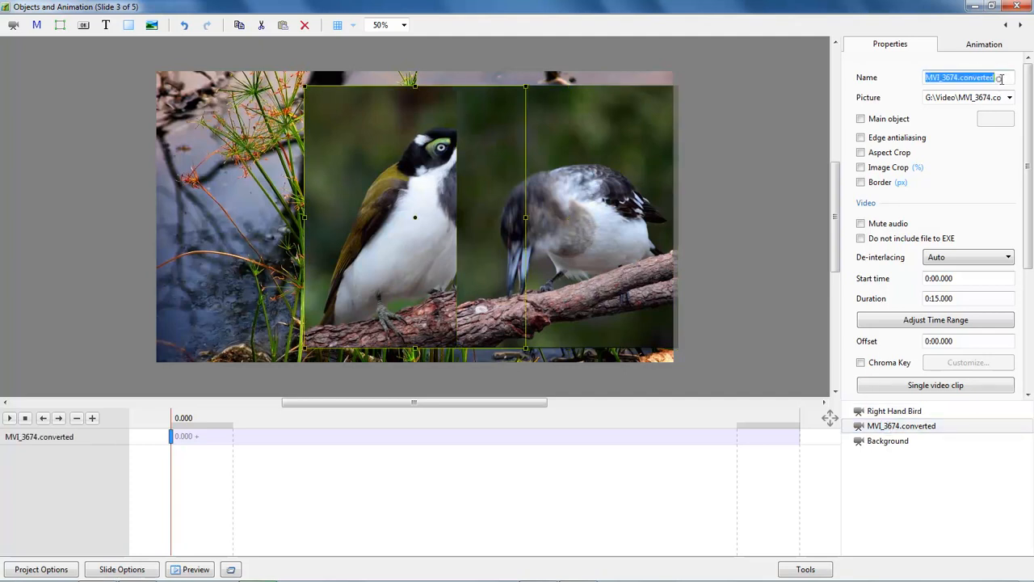
type("Left hand bird")
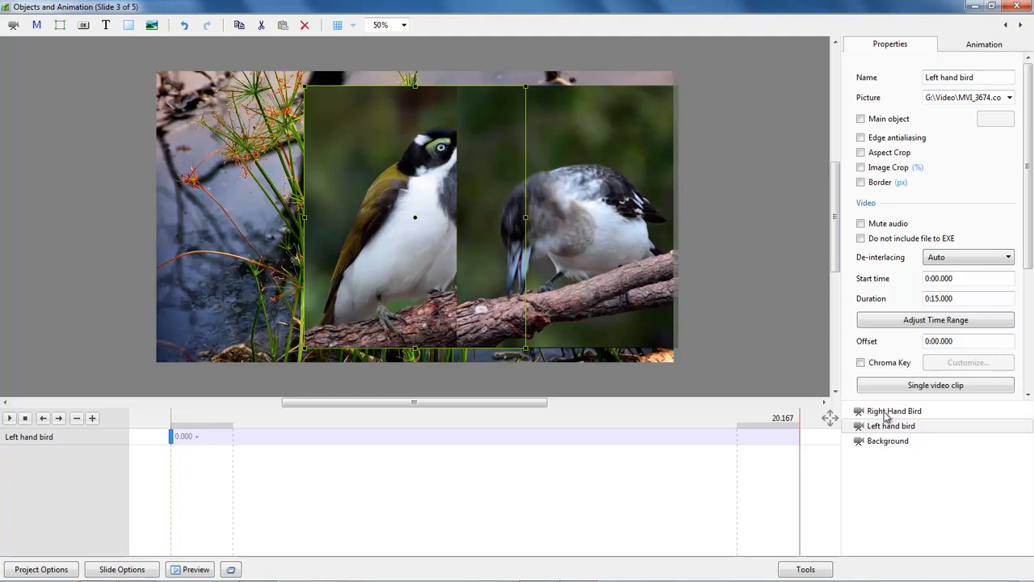
Set the horizontal pan of the Right Hand Bird clip to exactly 50
left_click(888, 412)
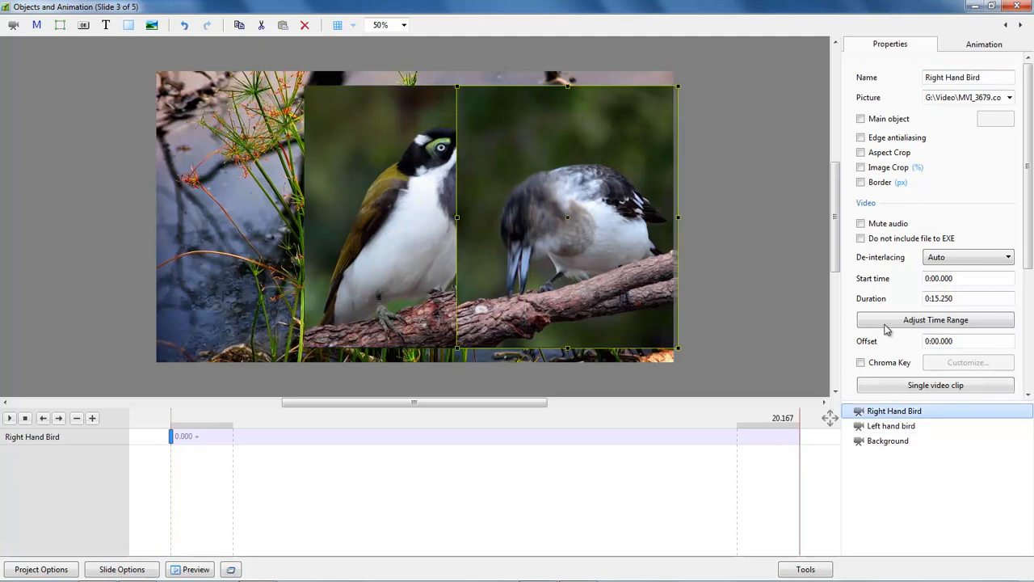
left_click(980, 46)
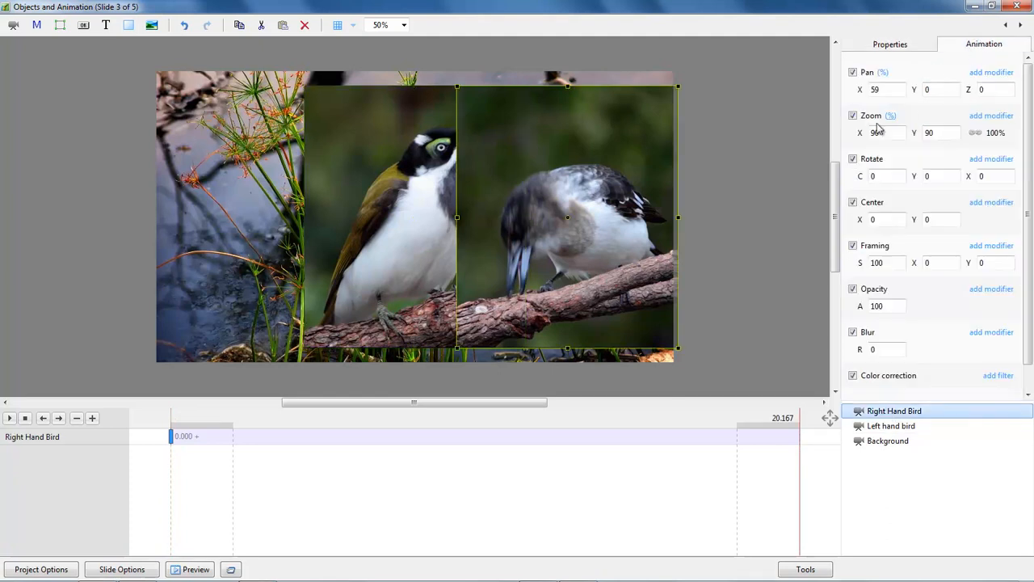
left_click_drag(860, 91, 860, 90)
double_click(874, 91)
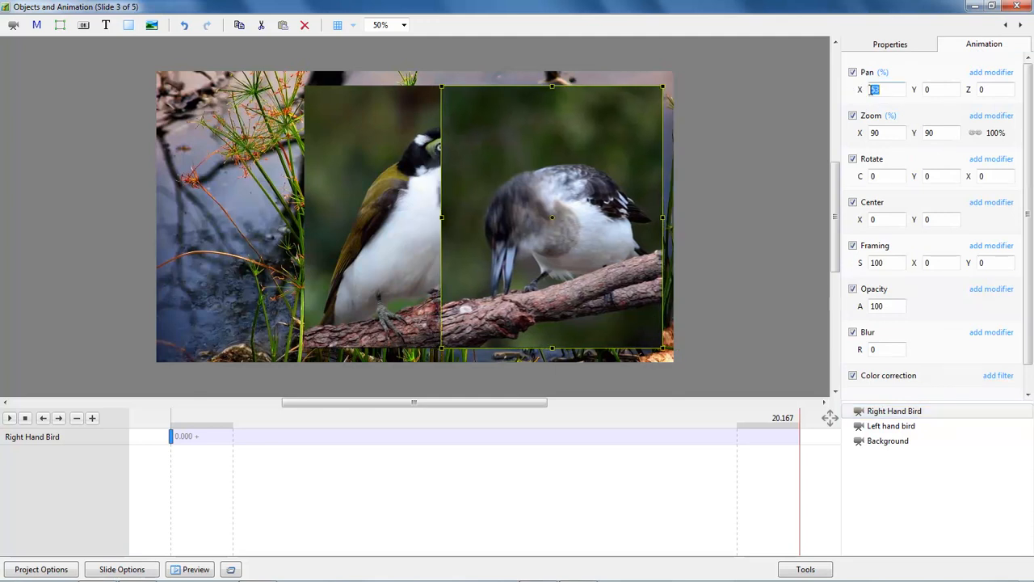
type("50")
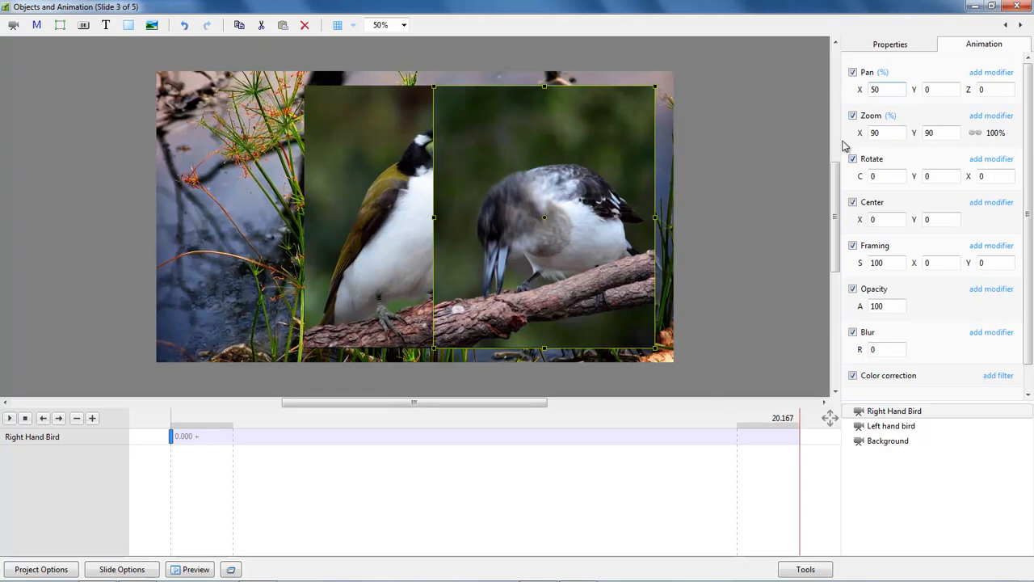
Set the horizontal pan of the Left hand bird clip to -50 and adjust it to -47
left_click(879, 426)
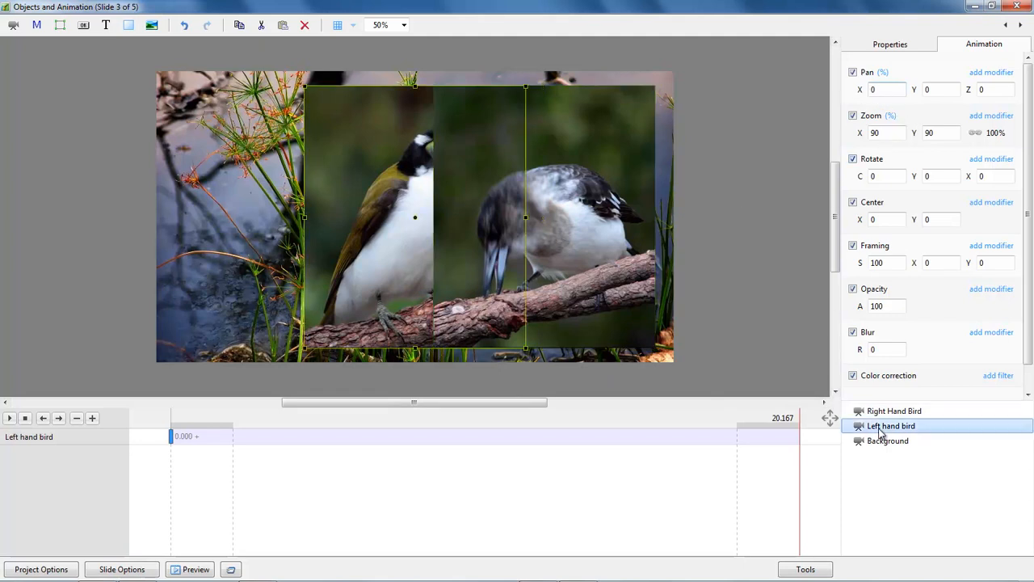
left_click(868, 90)
type("-")
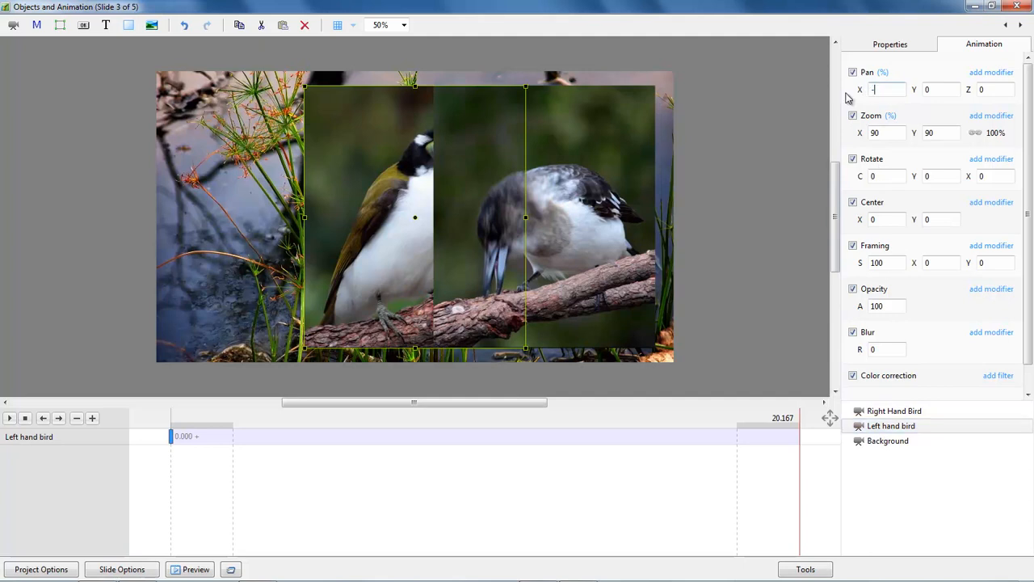
type("50")
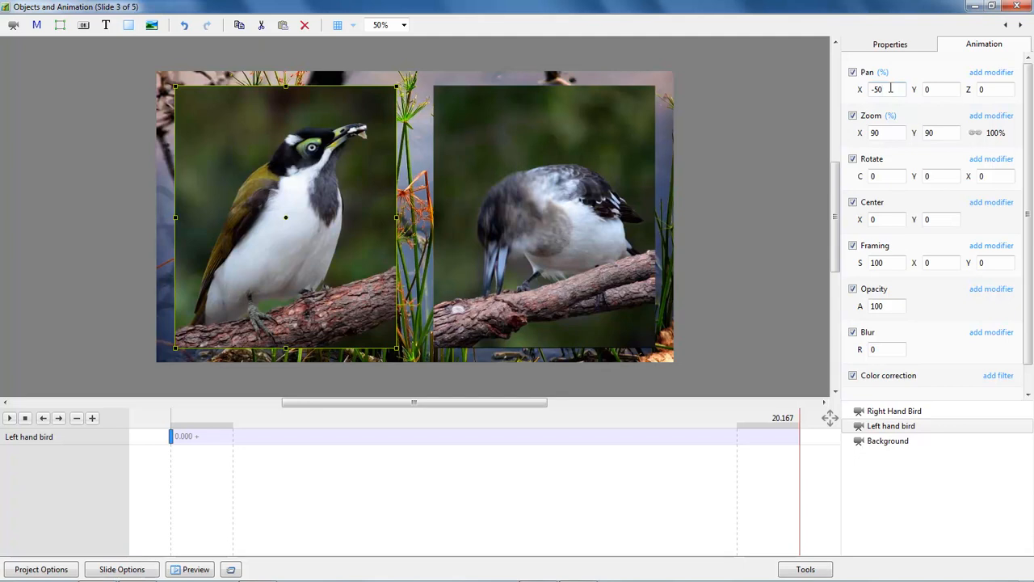
scroll(890, 89, "up", 3)
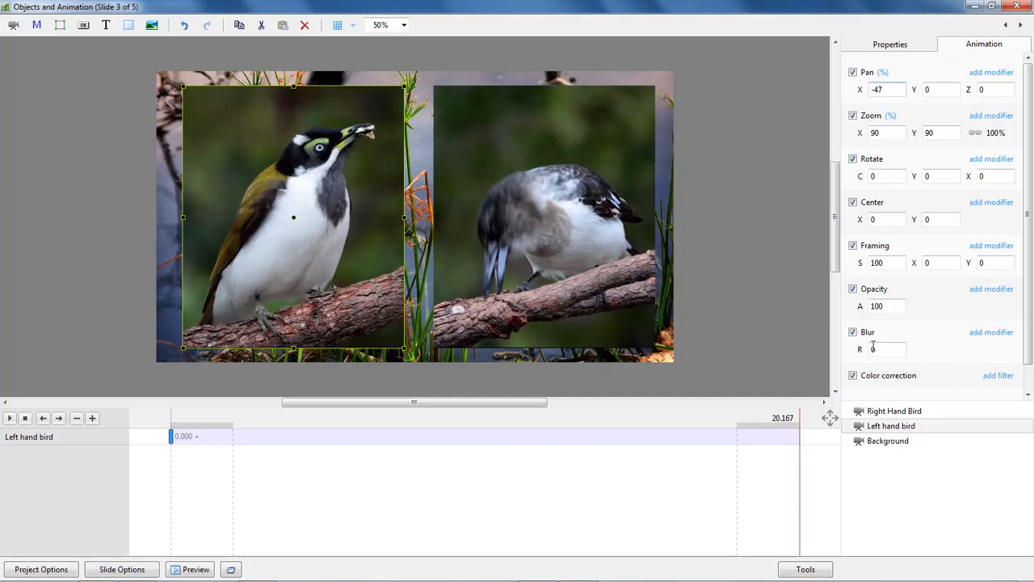
Set the horizontal pan of the Right Hand Bird clip to 47
left_click(901, 411)
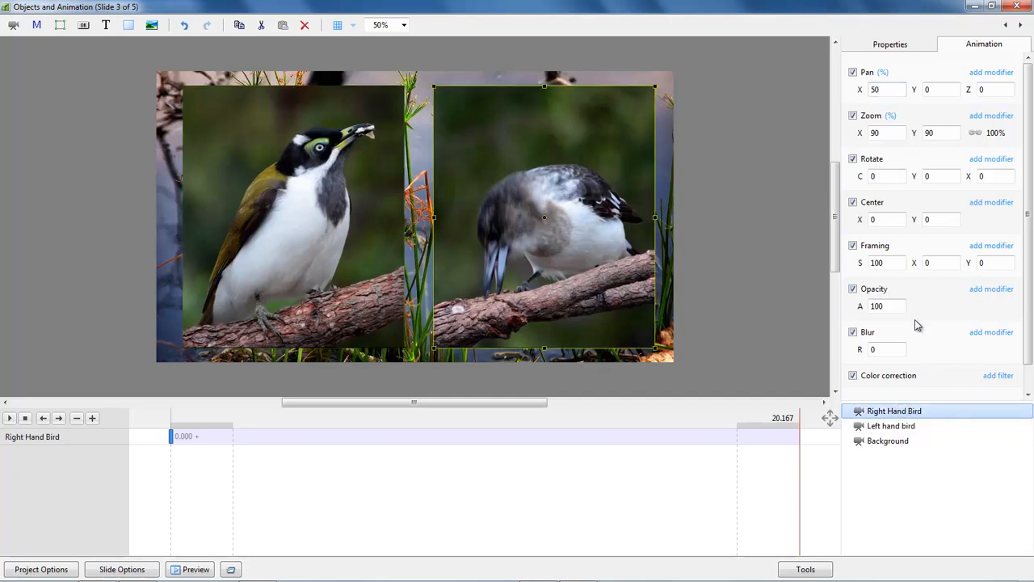
double_click(881, 91)
type("47")
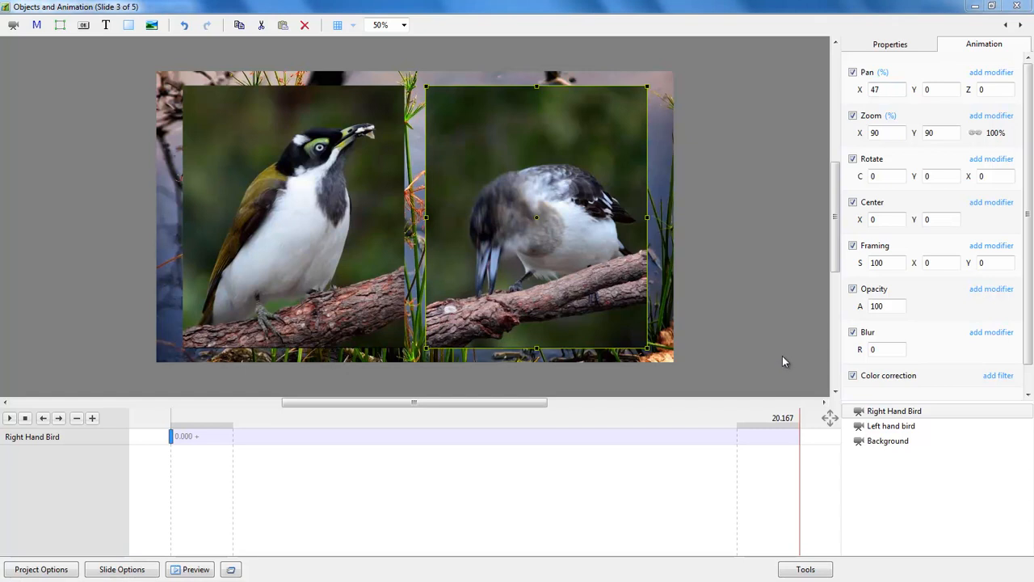
Add a 5 px border to the Right Hand Bird and Left hand bird clips together
left_click(881, 428, "ctrl")
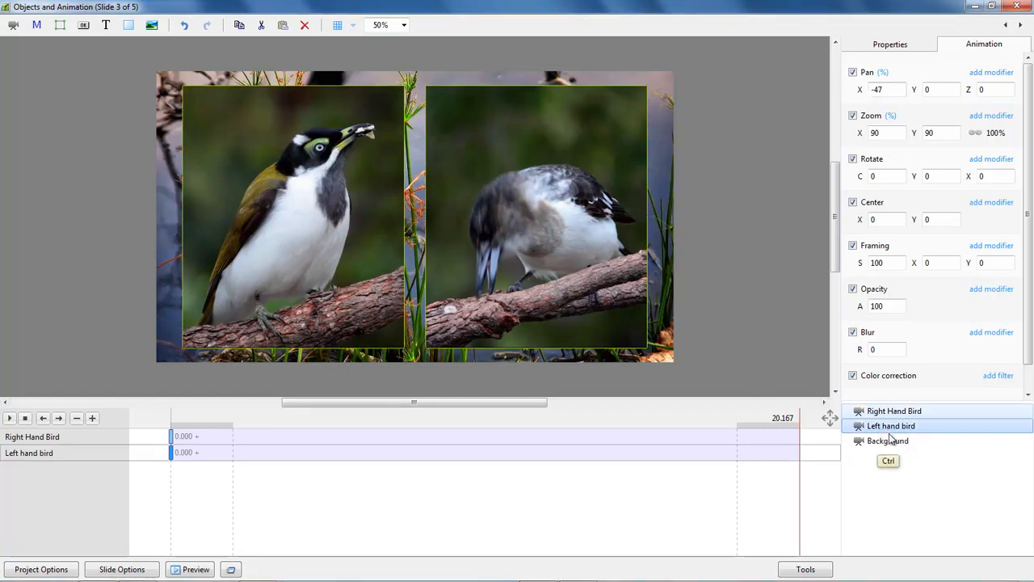
left_click(901, 43)
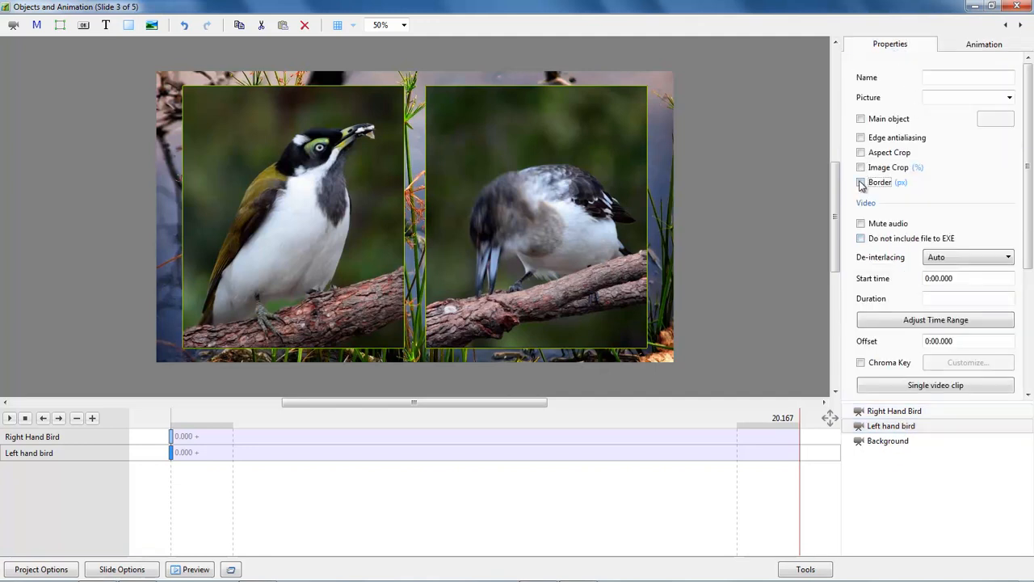
left_click(862, 182)
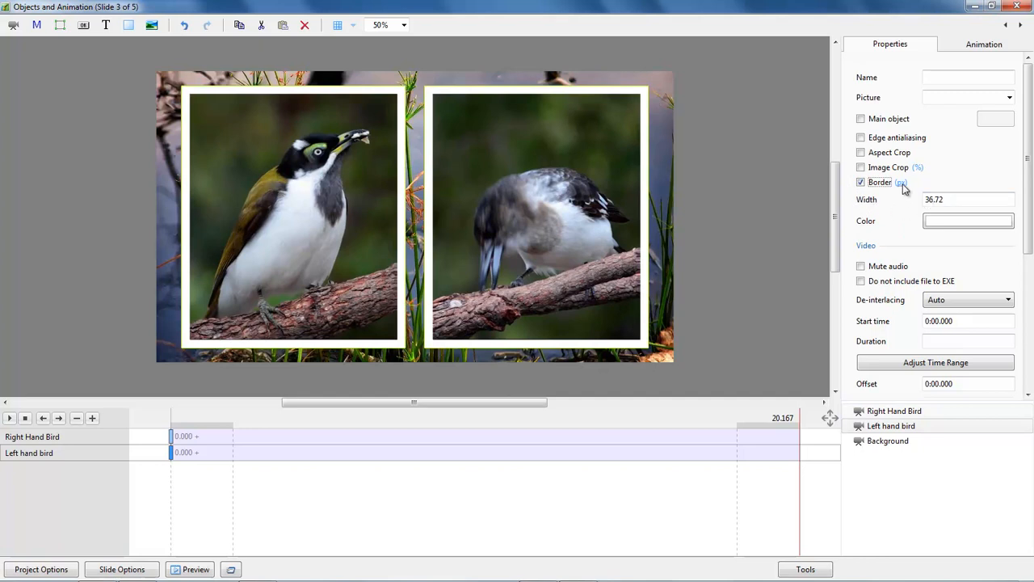
key("Tab")
type("5")
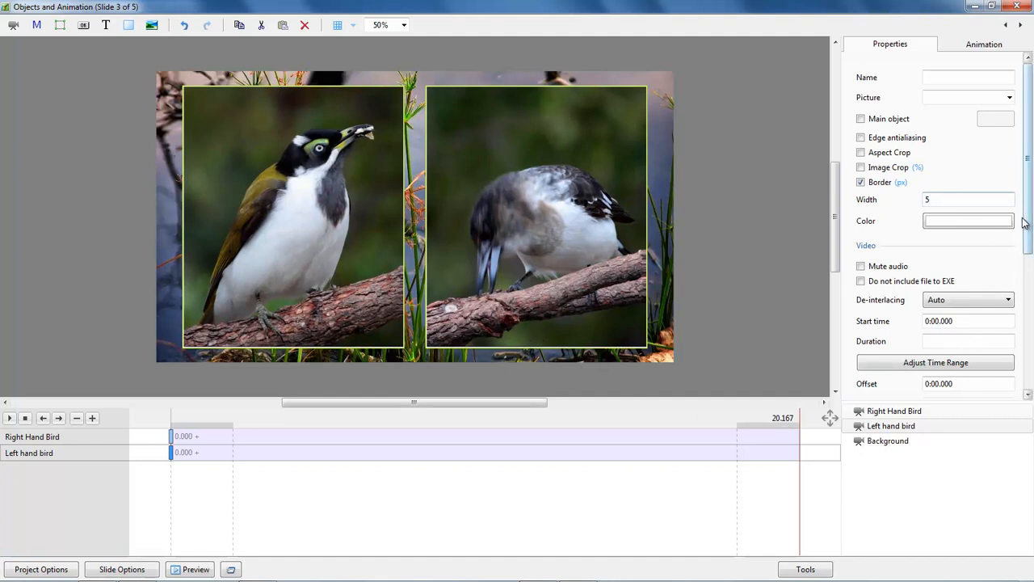
Enable a drop shadow on both bird clips, with a distance of about 6.2 and a size of about 8.79
left_click_drag(1028, 225, 1028, 375)
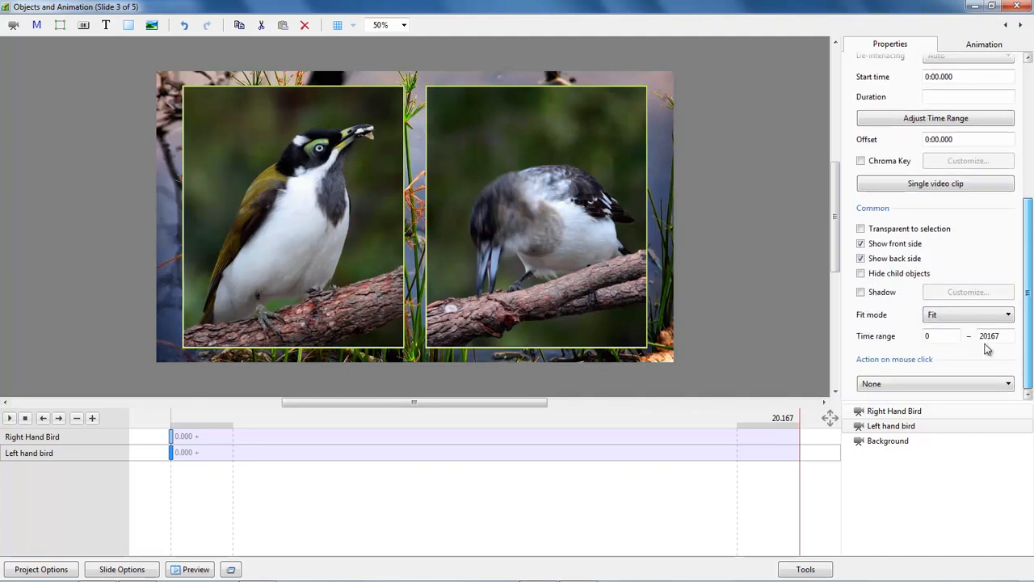
left_click(862, 293)
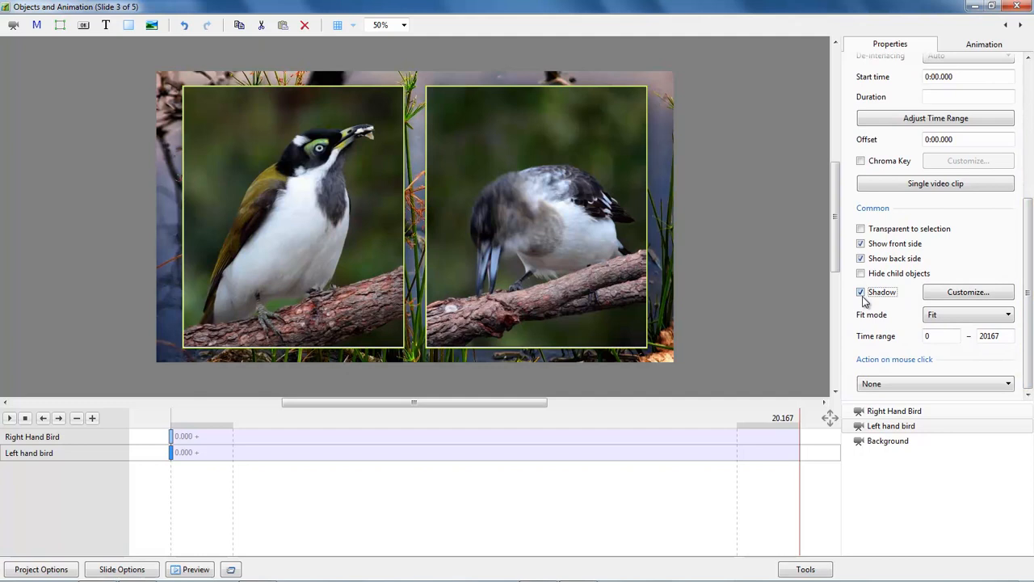
left_click(960, 295)
left_click_drag(894, 233, 891, 217)
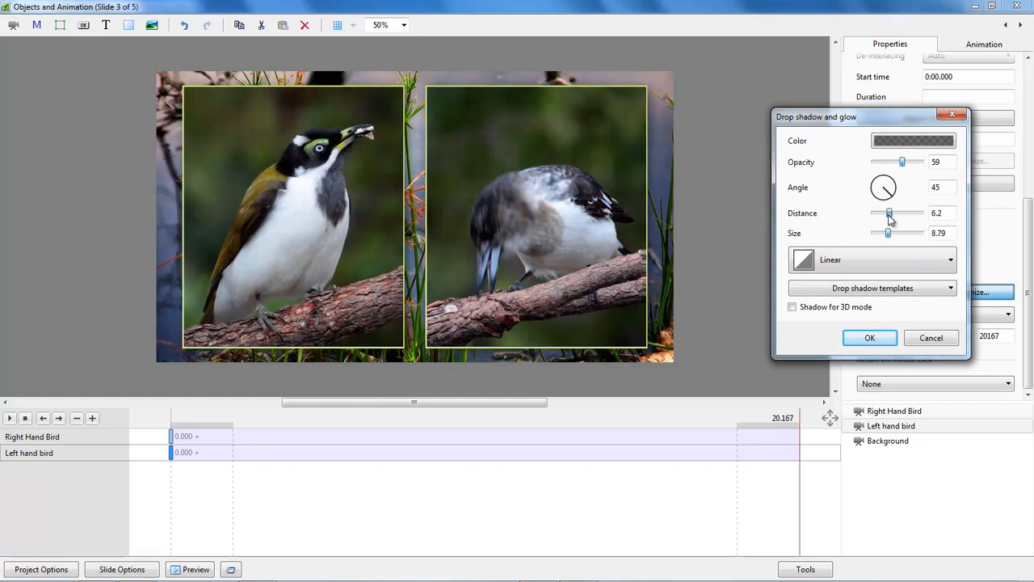
left_click(871, 339)
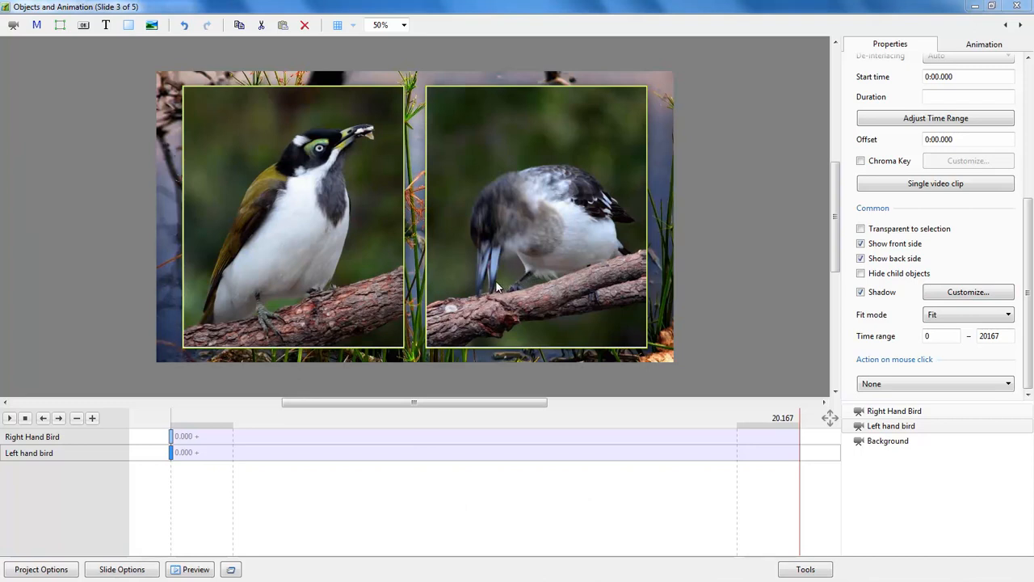
Set the time of the first key frame on both bird clips to 4000
left_click(170, 437)
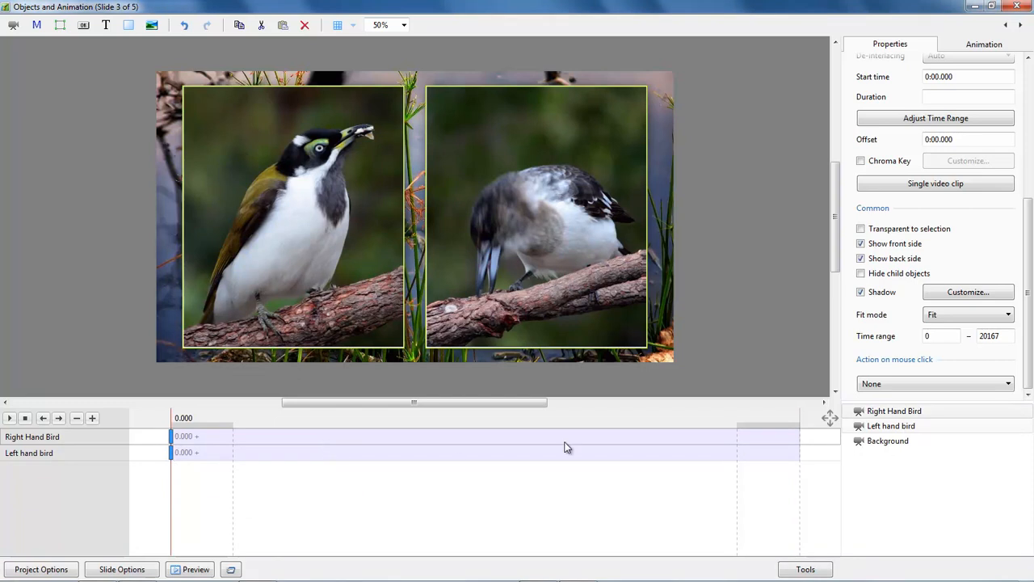
left_click(987, 46)
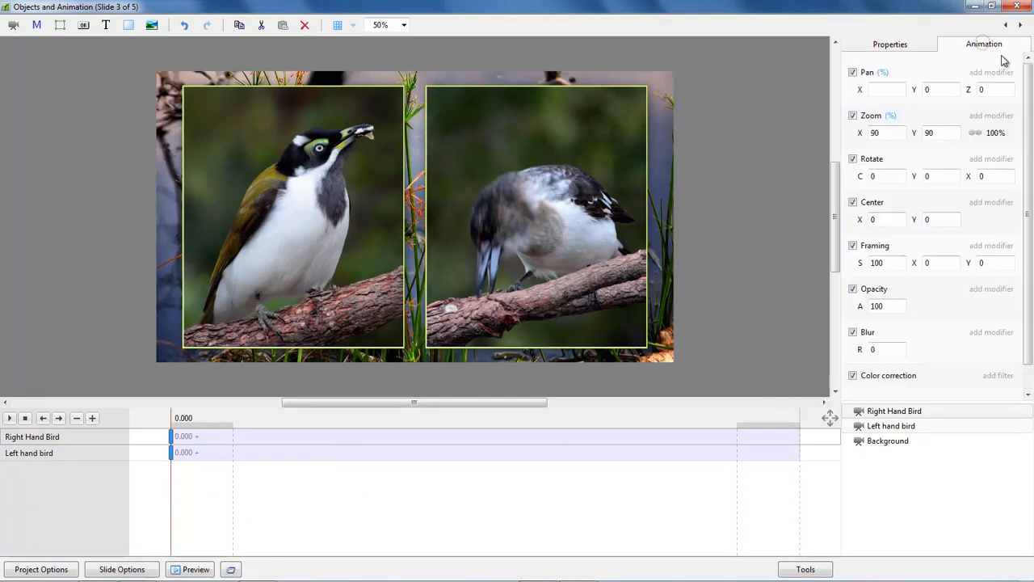
scroll(1010, 267, "down", 1)
double_click(930, 381)
type("4")
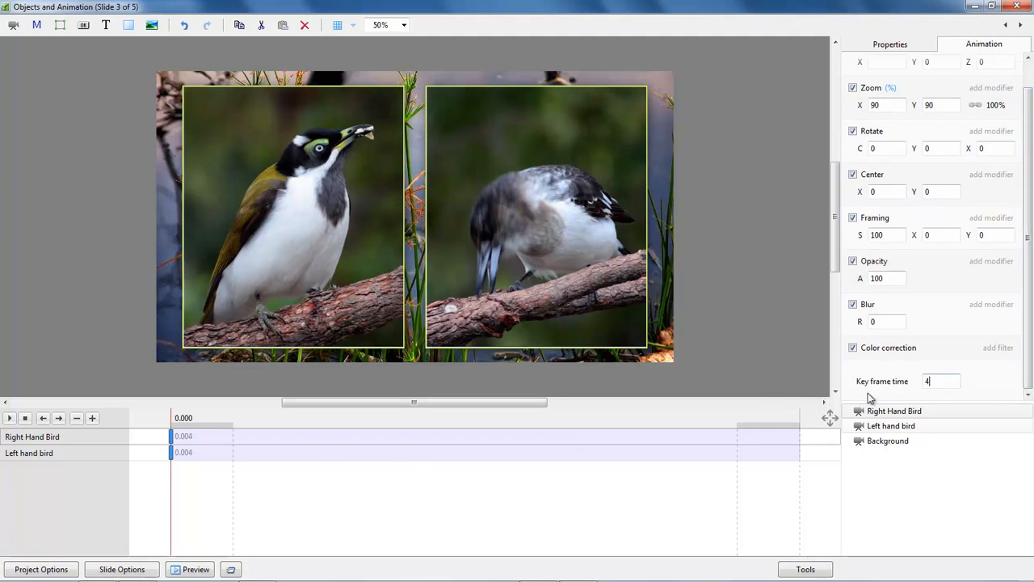
type("000")
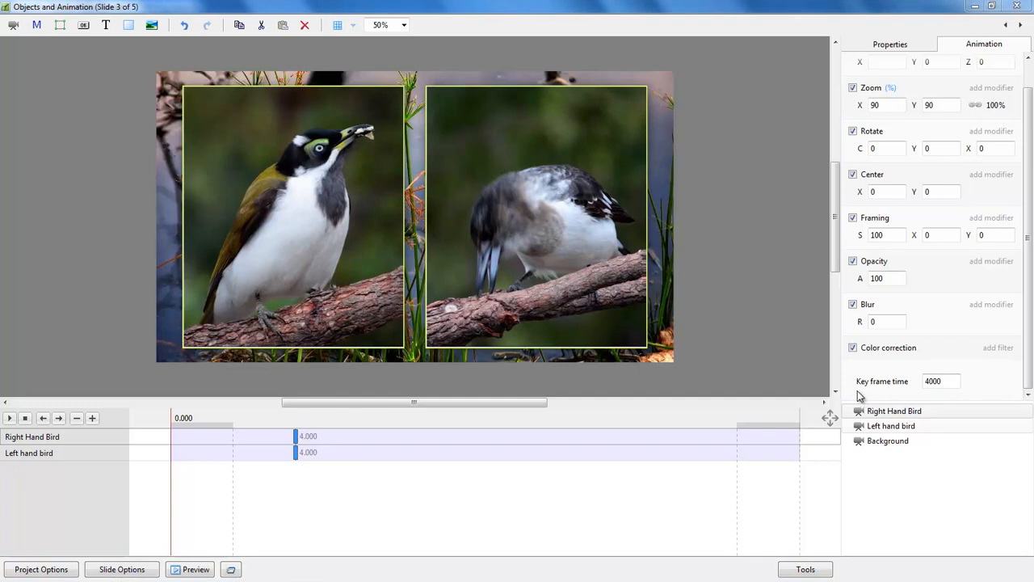
Insert three more key frames on the Right Hand Bird track, starting at about 10 seconds
left_click(484, 438)
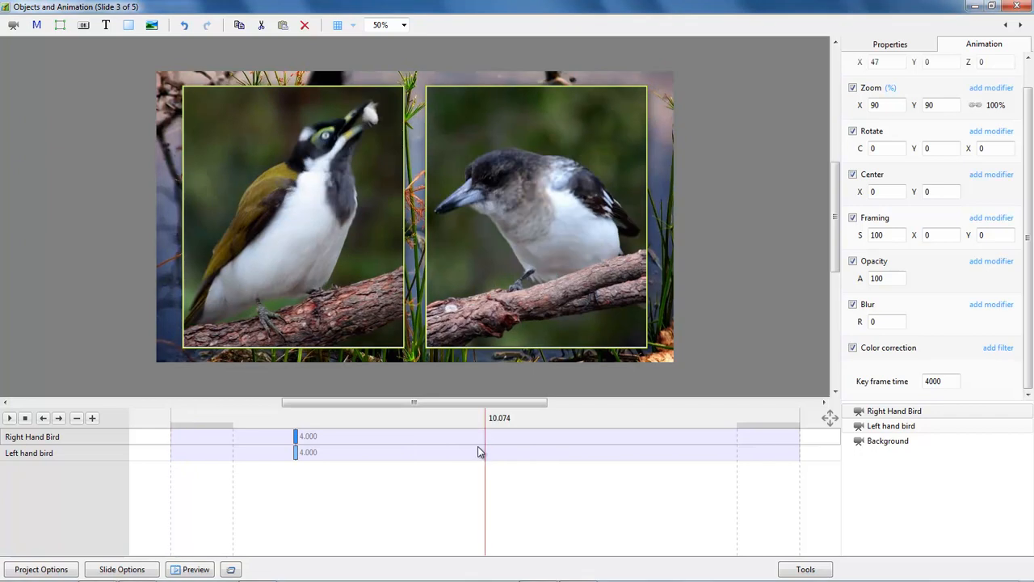
key("Insert")
key("Insert")
key("Insert")
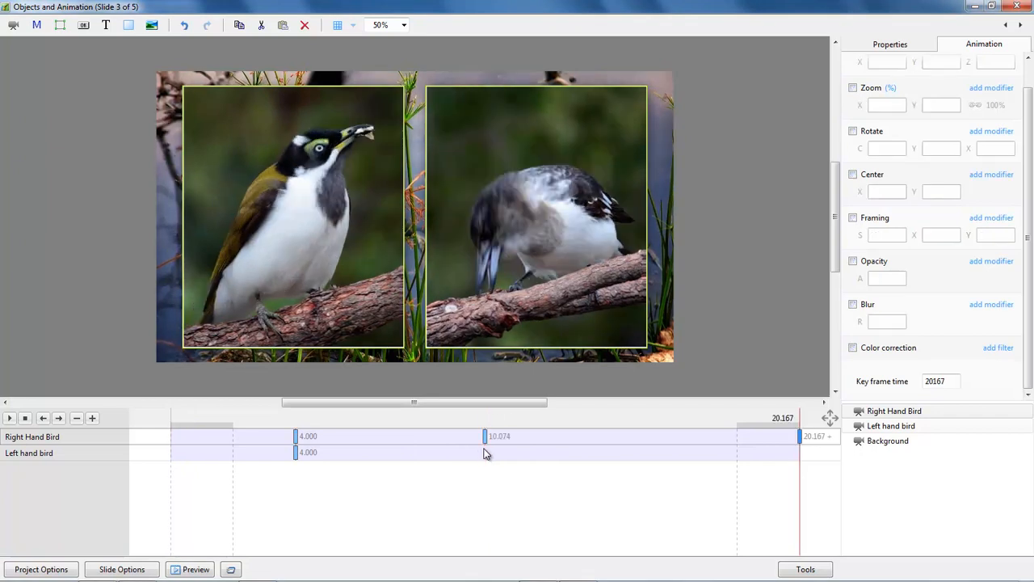
Insert three more key frames on the Left hand bird track, starting at about 9.9 seconds
left_click(481, 460)
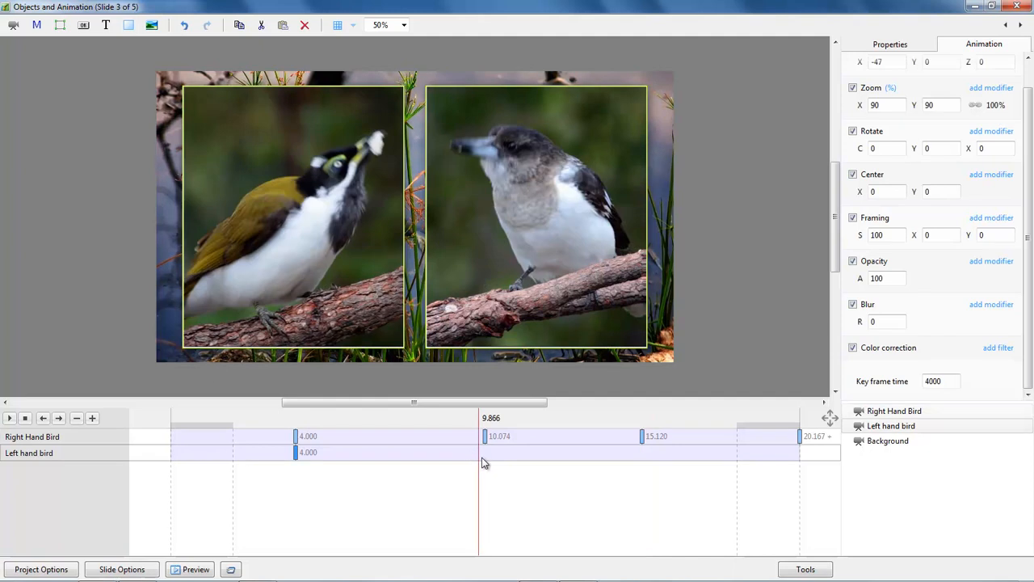
key("Insert")
key("Insert")
key("Insert")
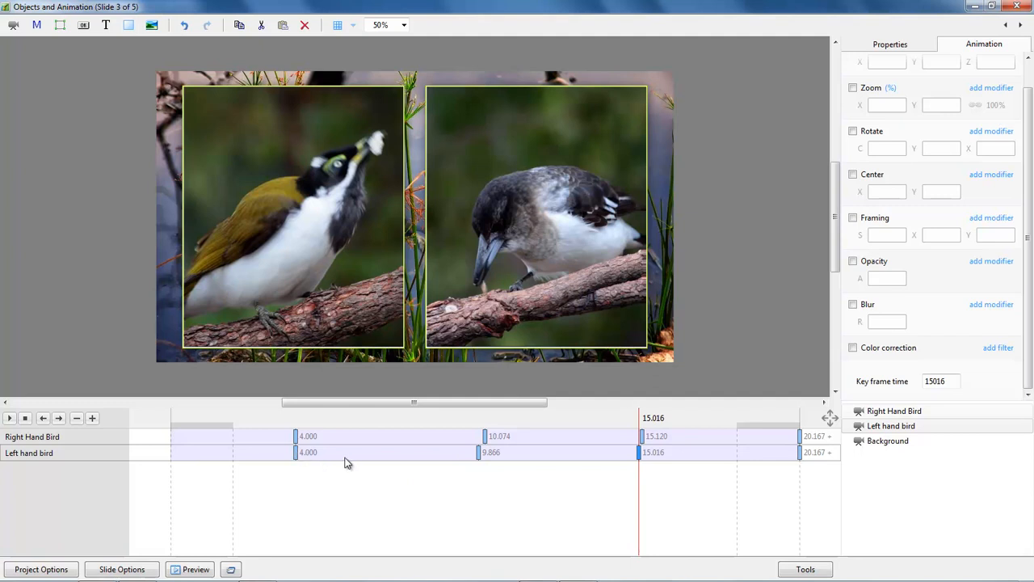
Set the time of the second key frame on both bird clips to 6000
left_click(485, 436)
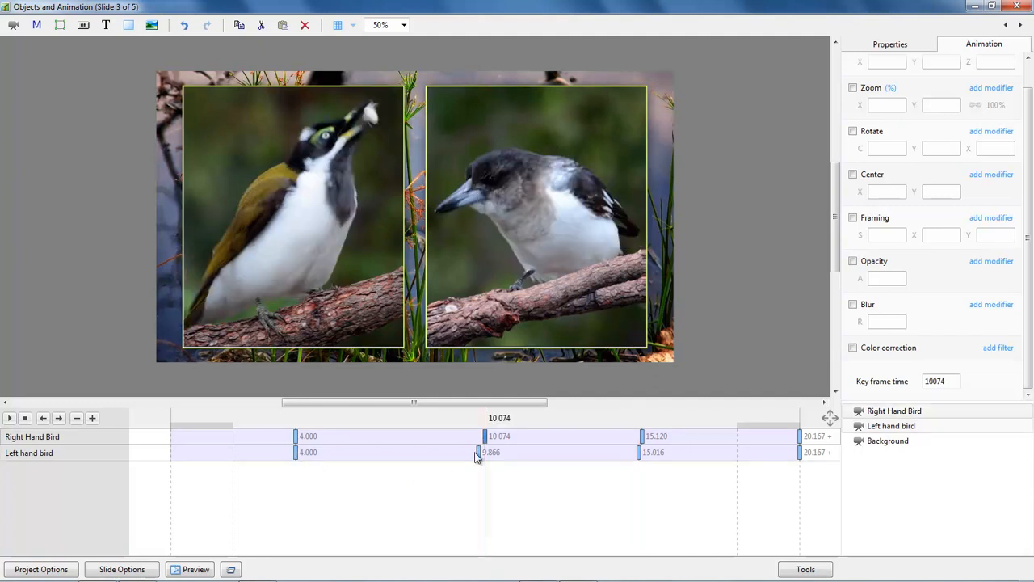
left_click(478, 453, "ctrl")
left_click(937, 381)
type("6000")
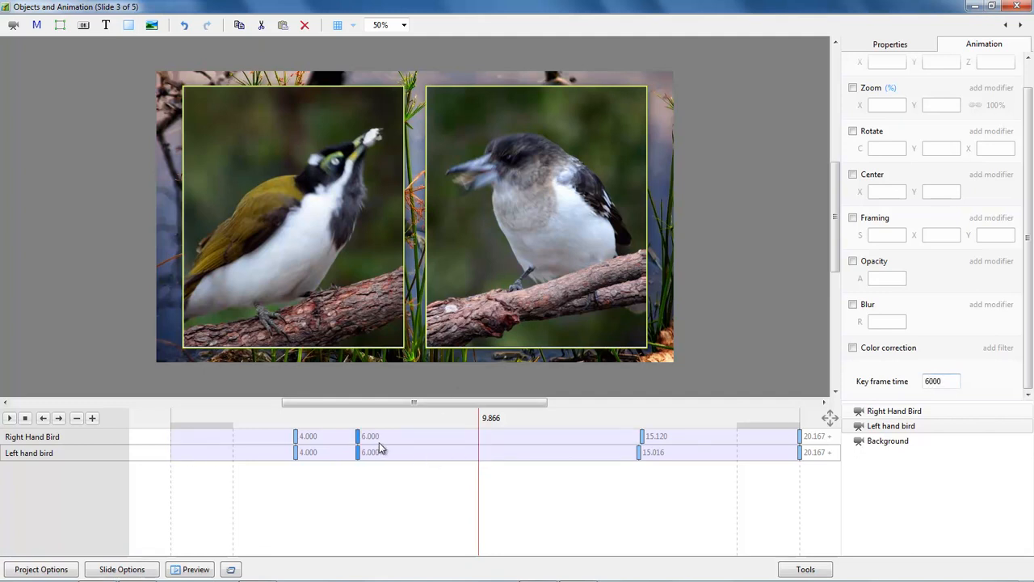
Set the time of the third key frame on both bird clips to 12000
left_click(641, 436)
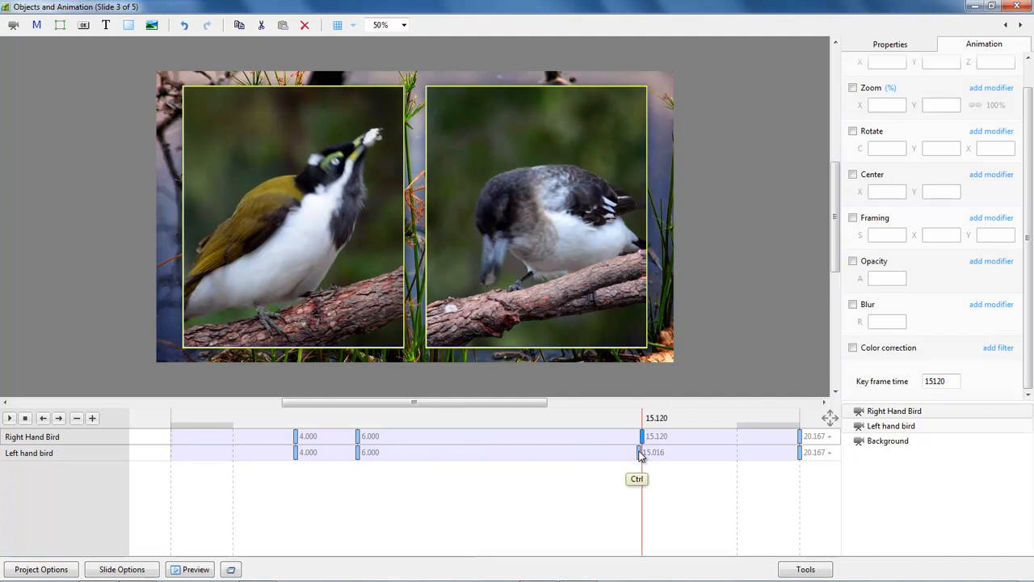
left_click(639, 452, "ctrl")
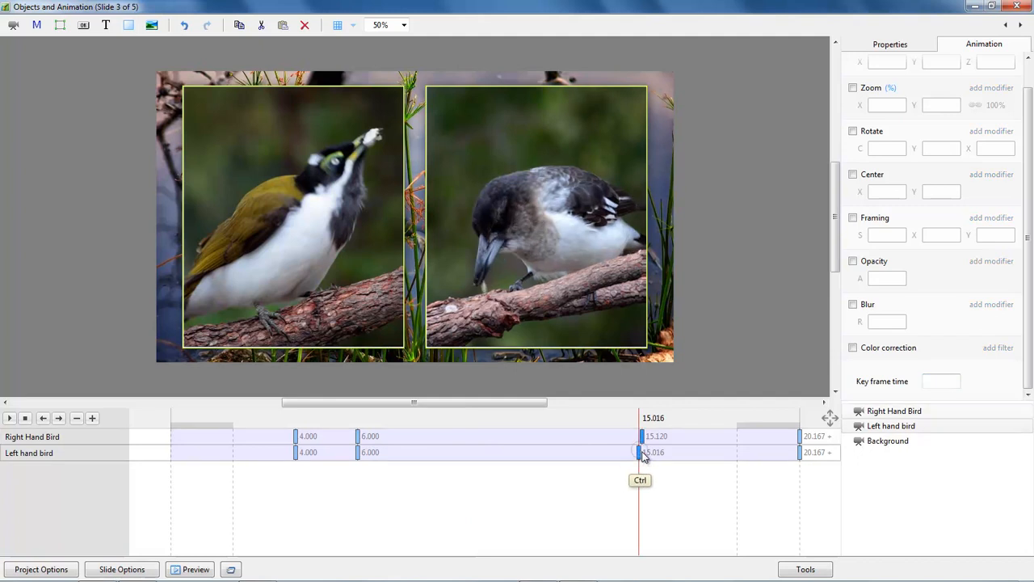
left_click(932, 385)
type("12000")
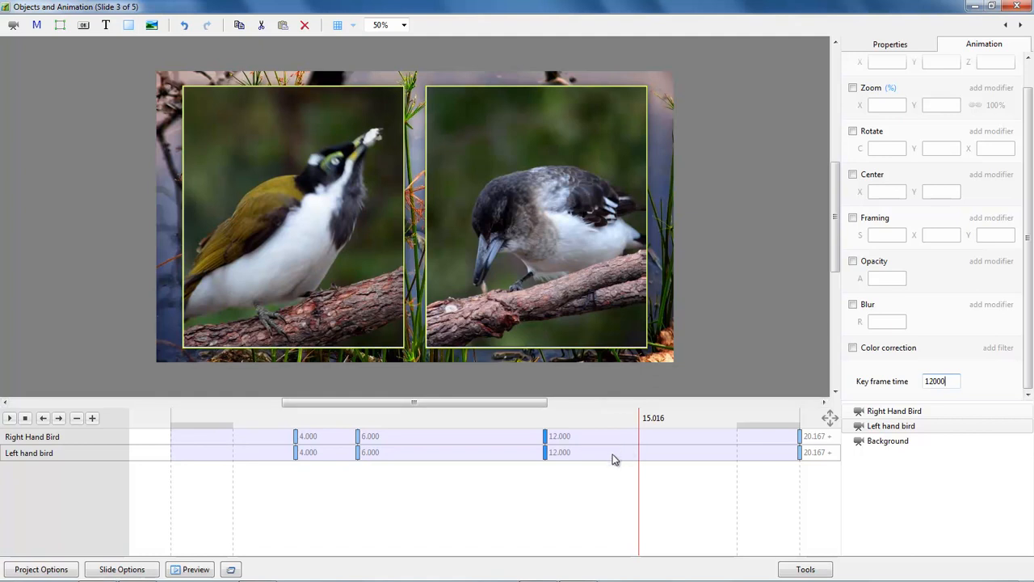
Set the time of the last key frame on both bird clips to 14000
left_click(800, 439)
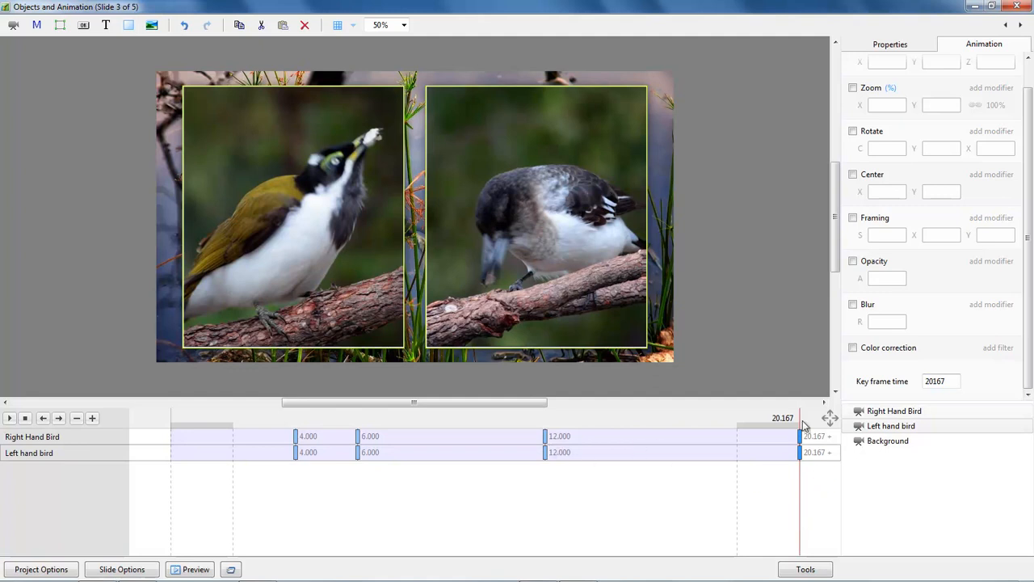
double_click(952, 381)
type("14000")
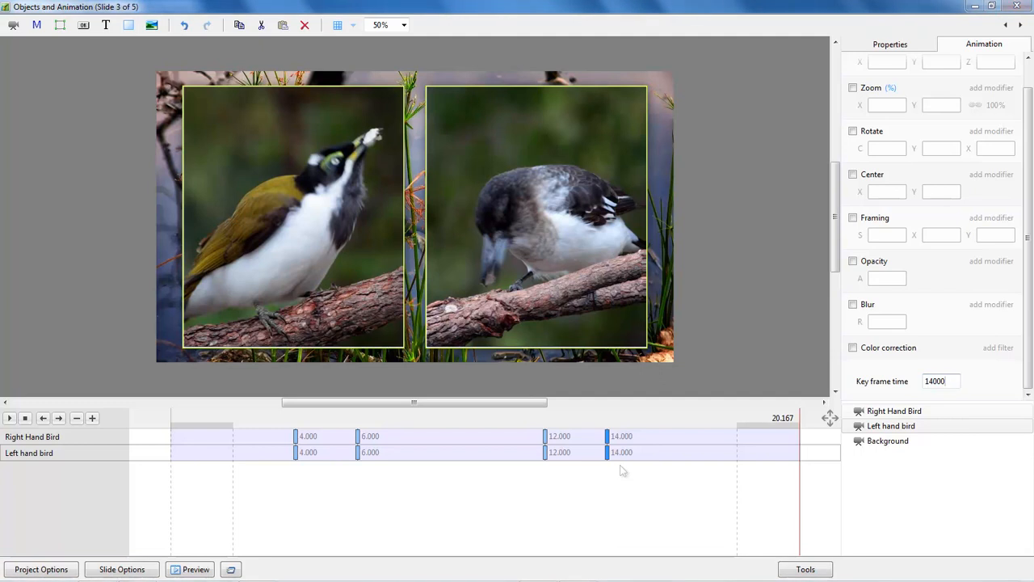
Set both bird clips' opacity to 0 at the 4-second key frames and to 100 at the 6-second key frames
left_click(295, 437)
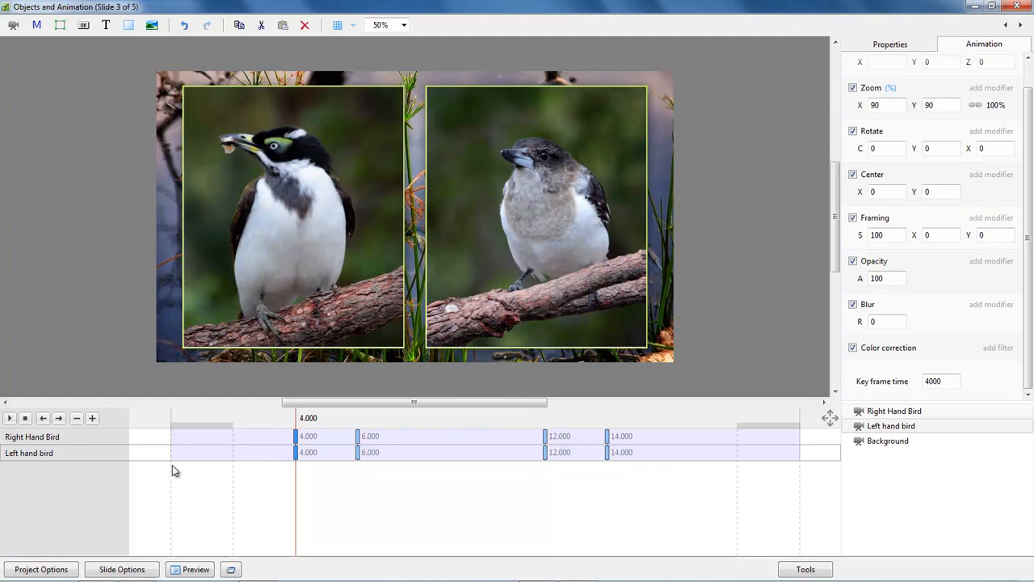
left_click_drag(856, 282, 774, 279)
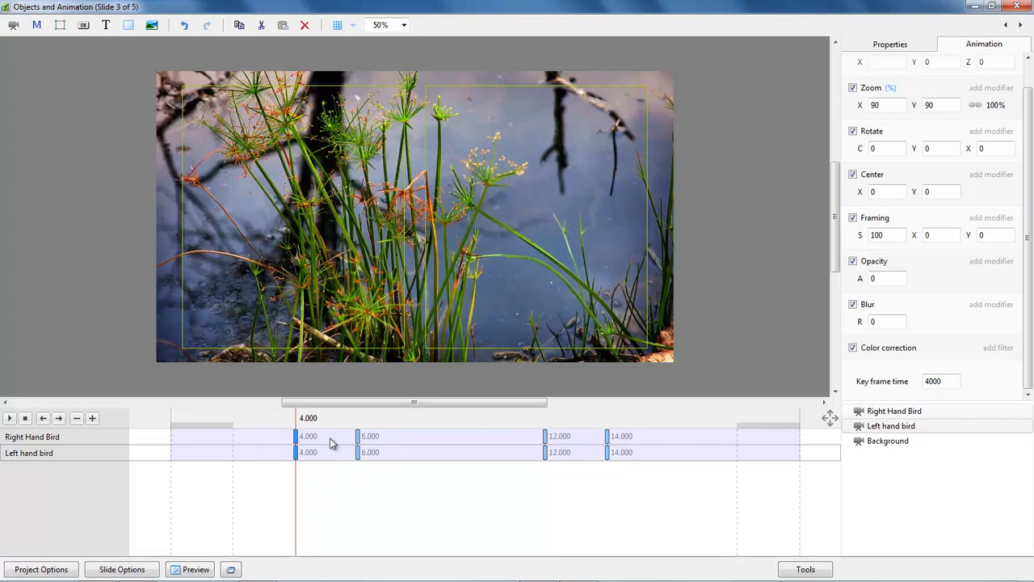
left_click(359, 437)
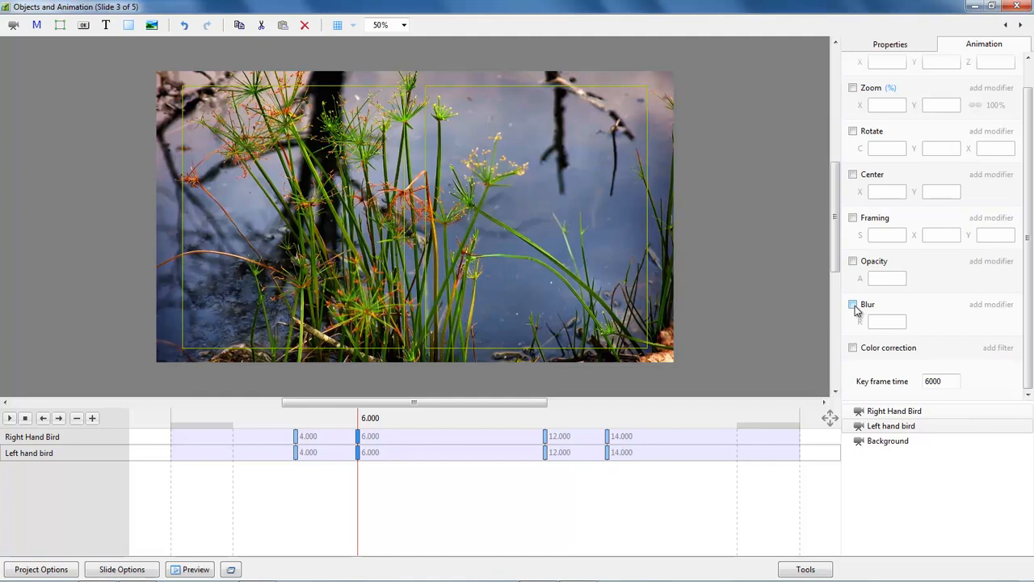
left_click(853, 261)
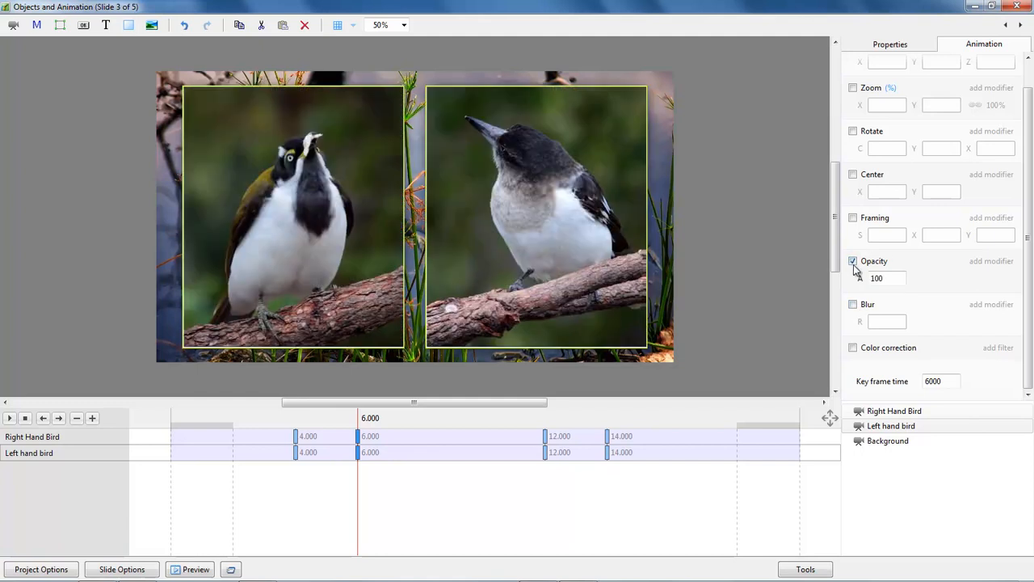
Enable opacity at both clips' 12-second key frames, and enable it at the 14-second key frames with a value of 0
left_click(545, 454)
left_click(545, 455, "ctrl")
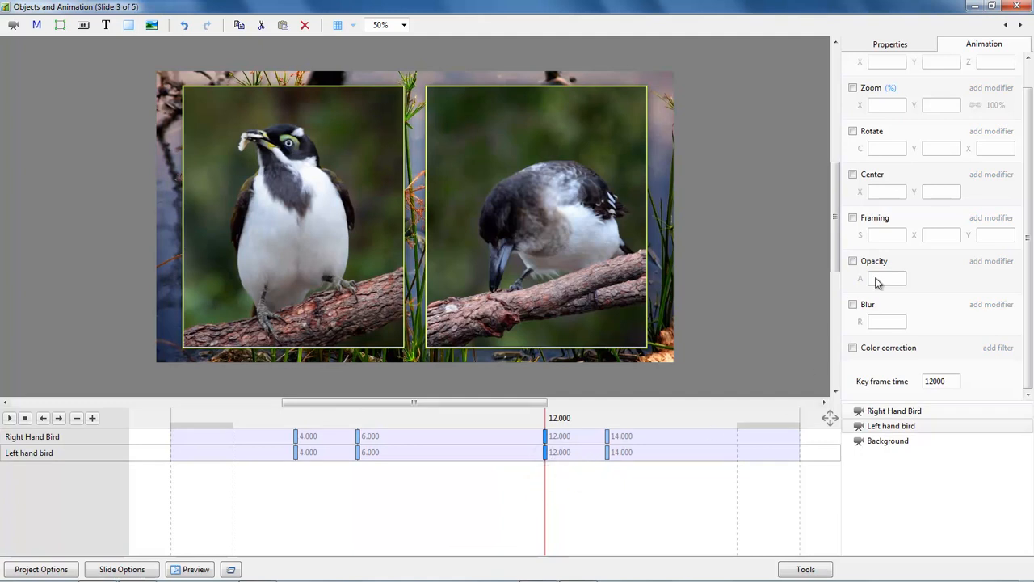
left_click(853, 262)
left_click(608, 452)
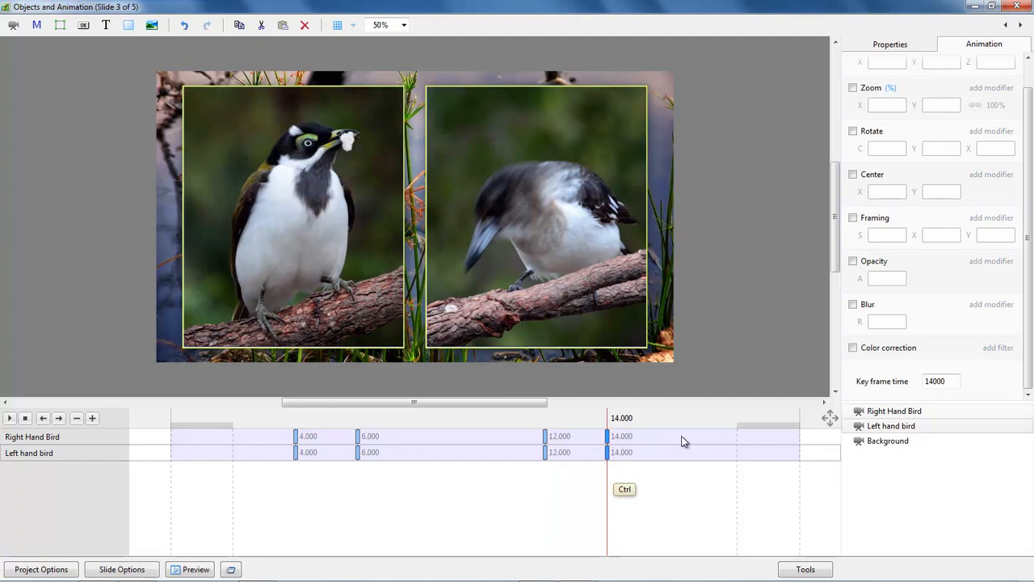
left_click(852, 261)
left_click_drag(857, 278, 739, 283)
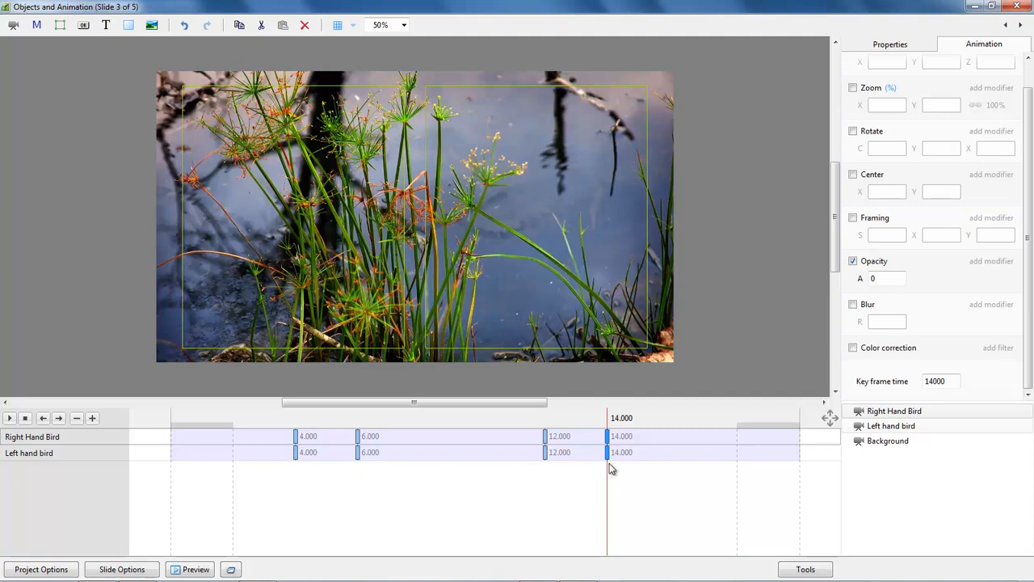
Set the video offset of both bird clips to 0:04.000 and play the show from slide 2
left_click(891, 426)
left_click(900, 412, "ctrl")
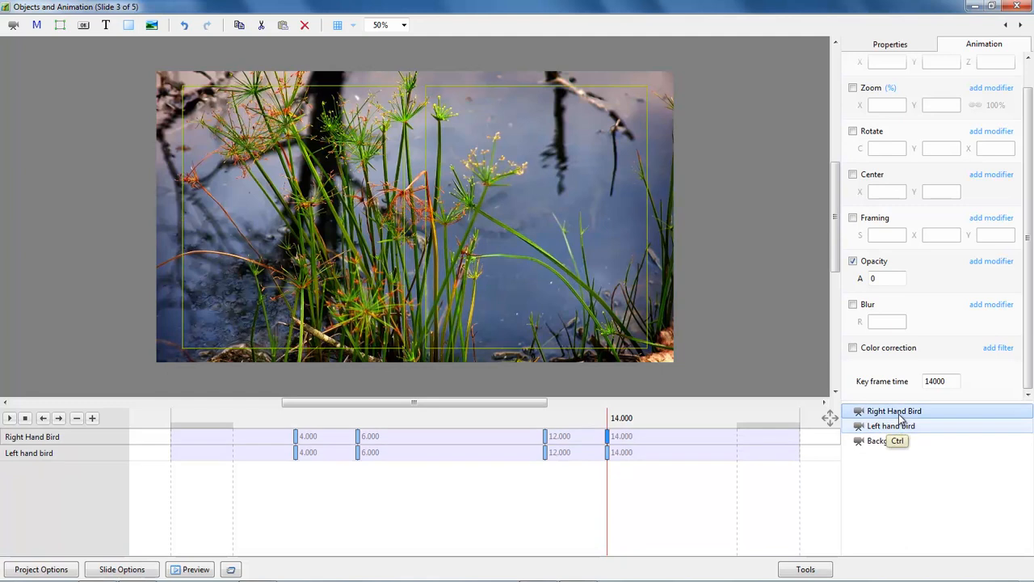
left_click(897, 46)
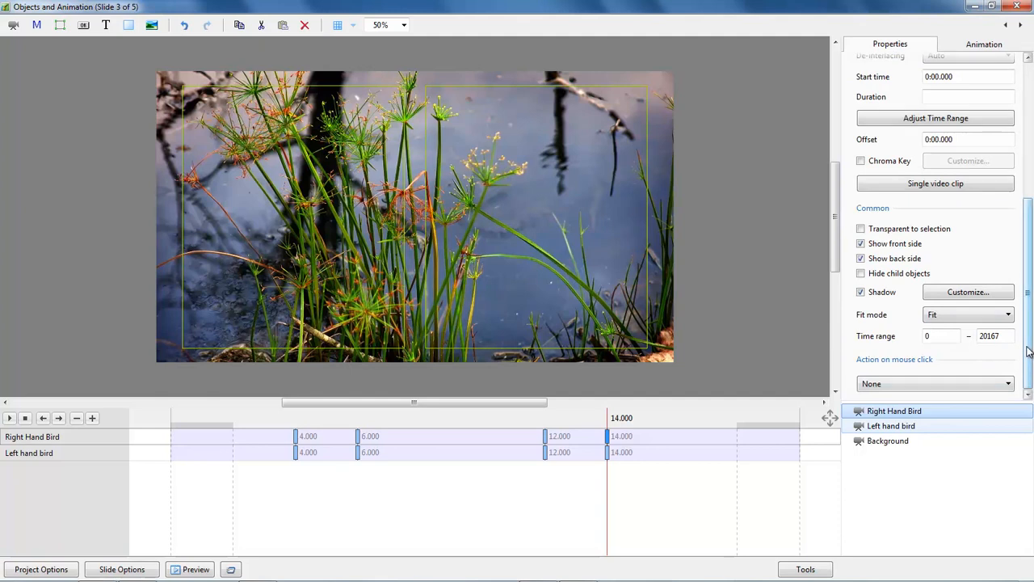
left_click_drag(1030, 347, 1030, 265)
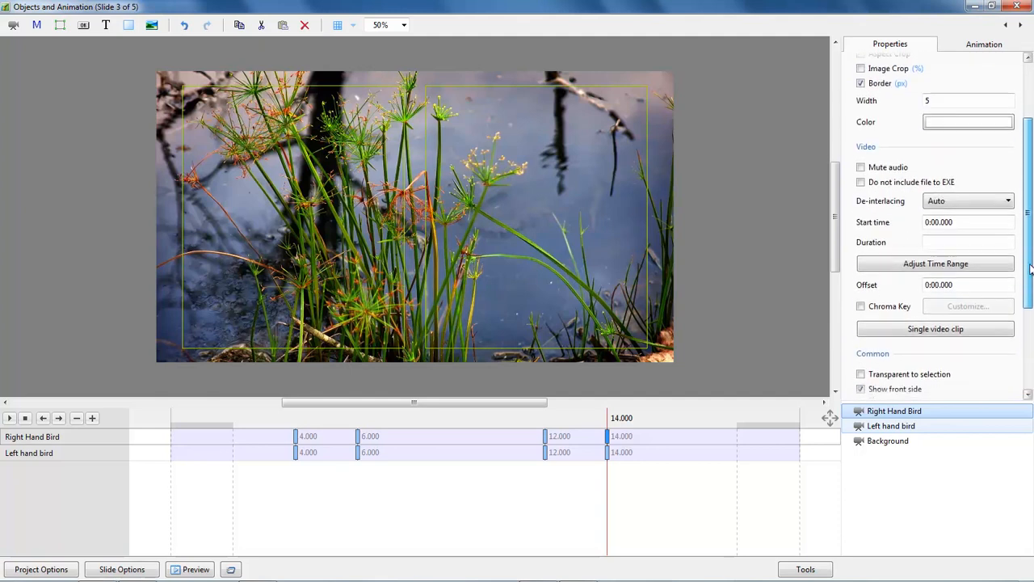
left_click(935, 283)
left_click(935, 282)
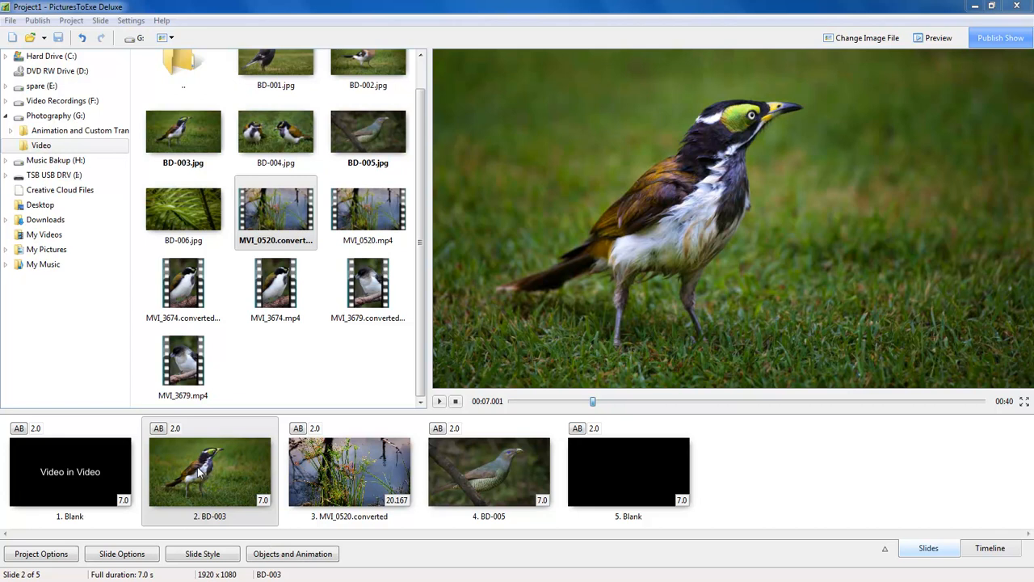
left_click(439, 401)
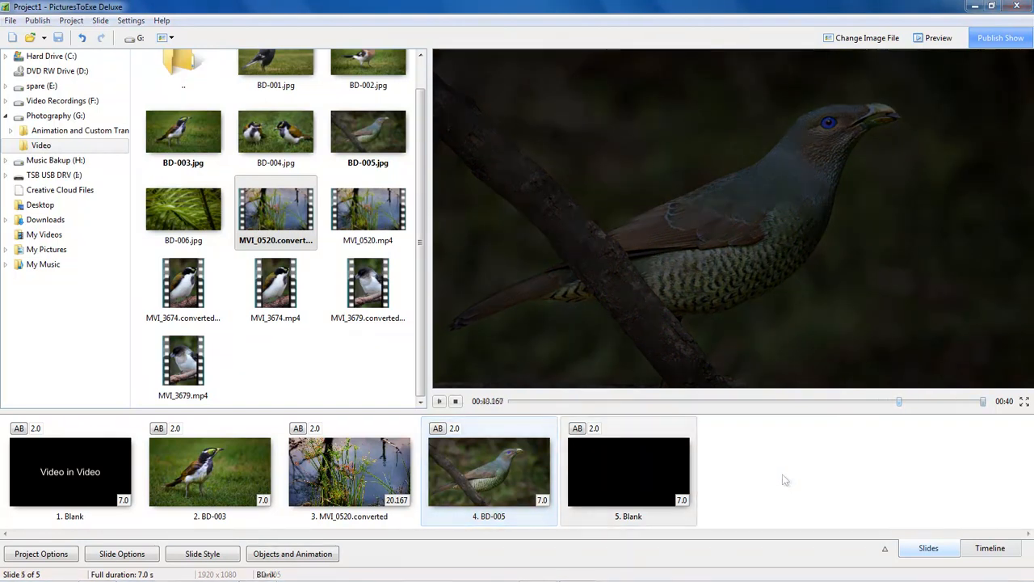
In slide 3's object animation, move the last key frame of both bird clips to 16000
left_click(334, 476)
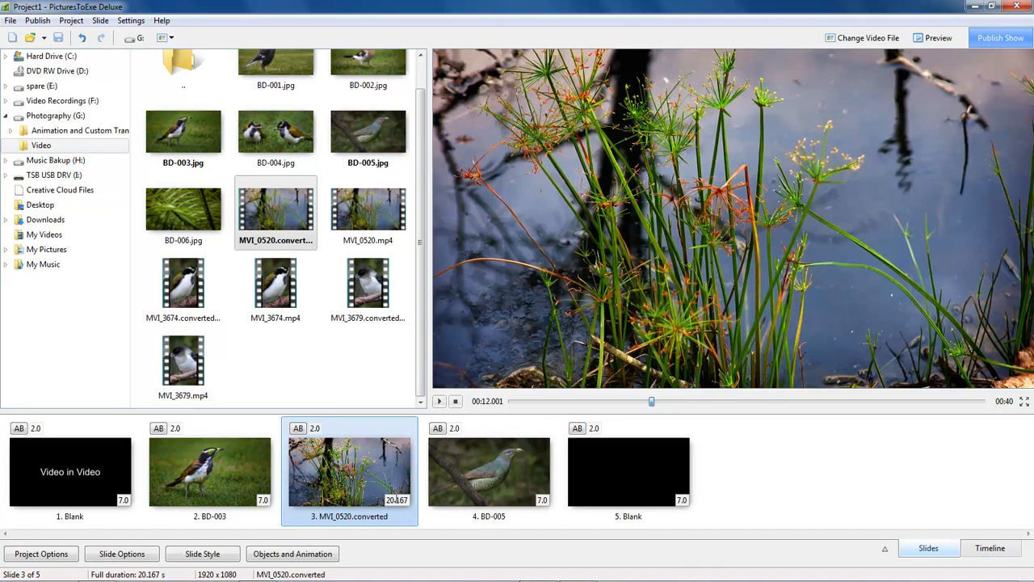
left_click(284, 554)
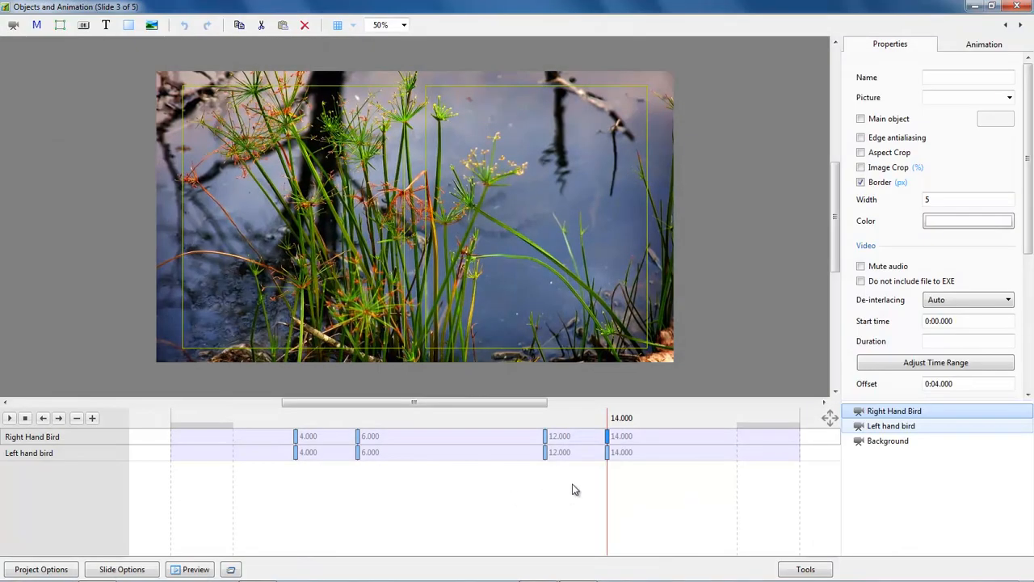
left_click(608, 457)
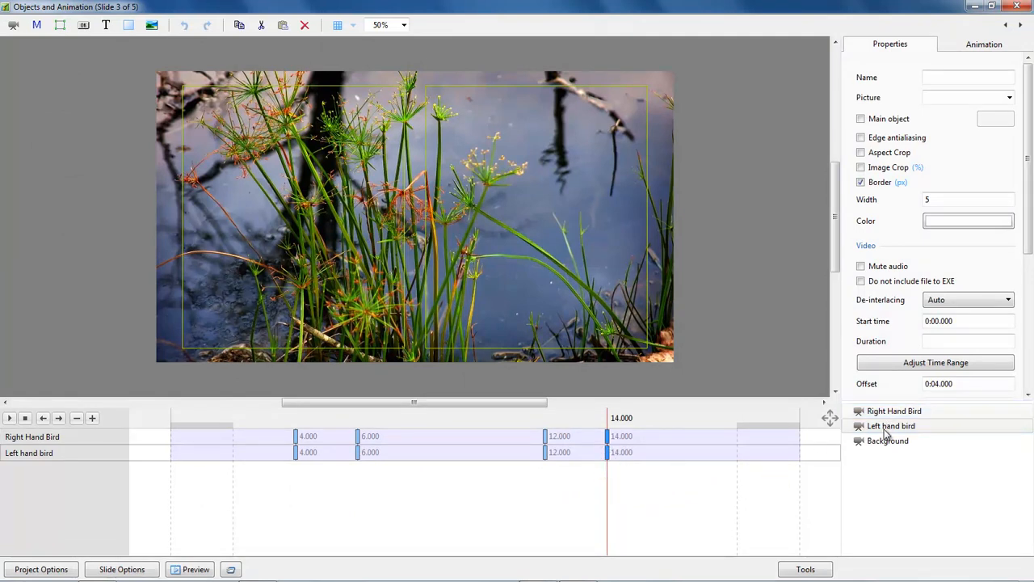
left_click_drag(608, 461, 738, 465)
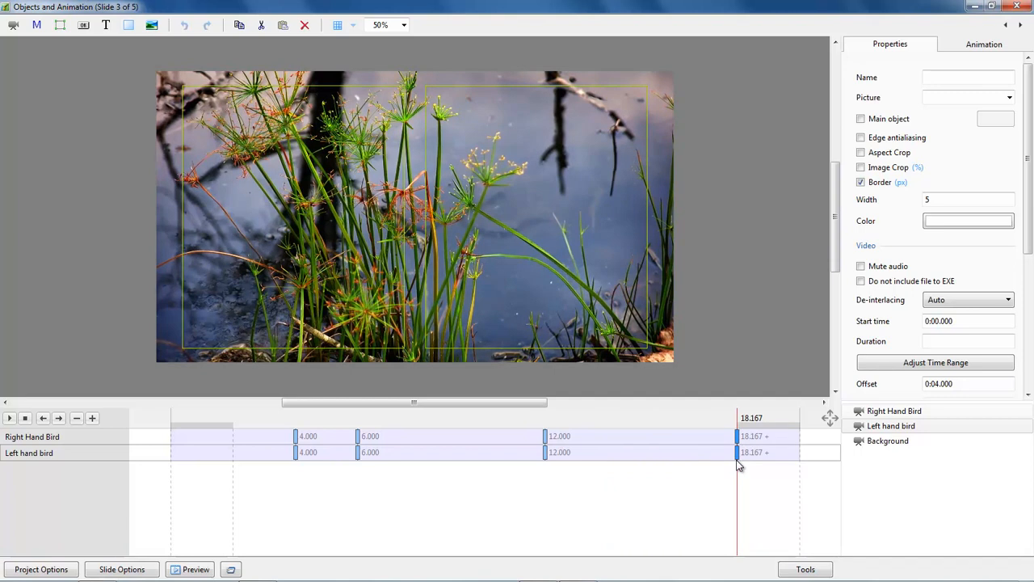
left_click_drag(738, 464, 679, 464)
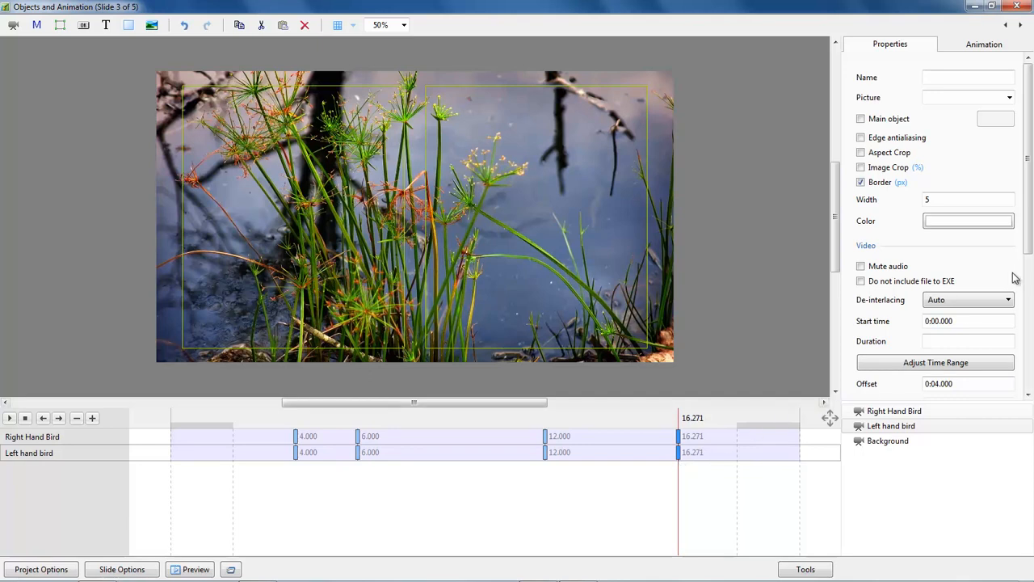
left_click(990, 46)
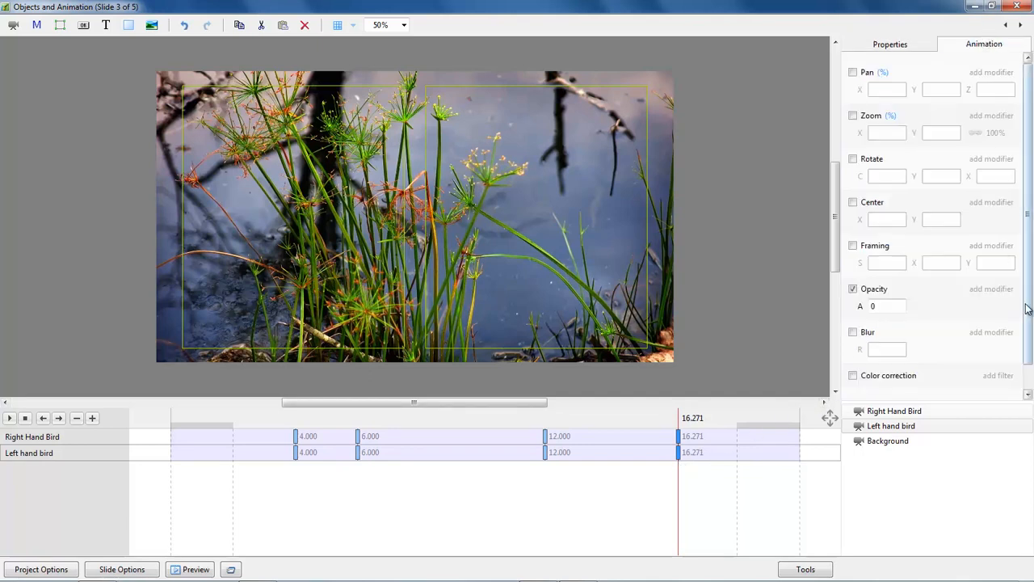
left_click_drag(1026, 307, 1030, 347)
left_click_drag(946, 381, 910, 382)
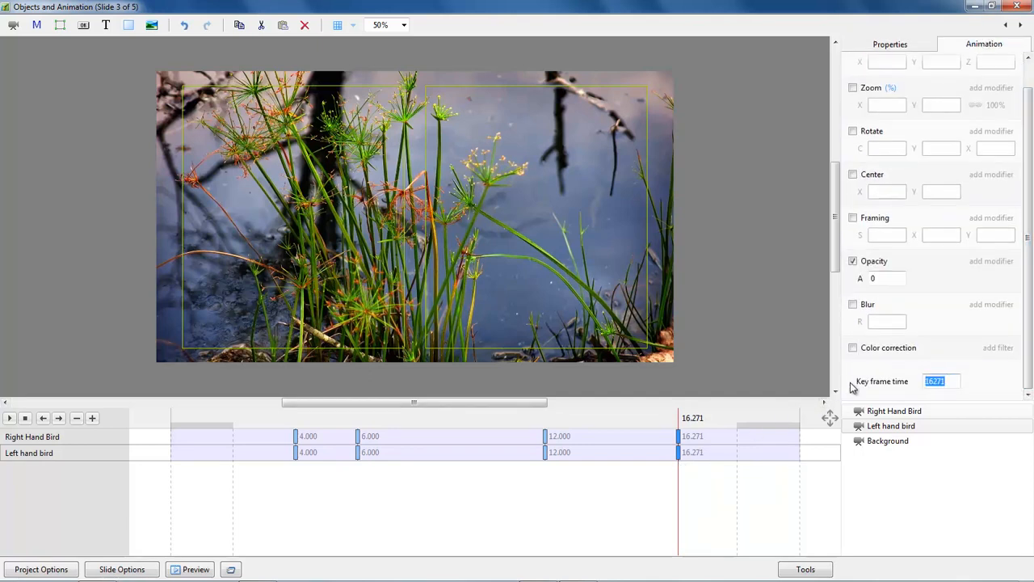
type("16000")
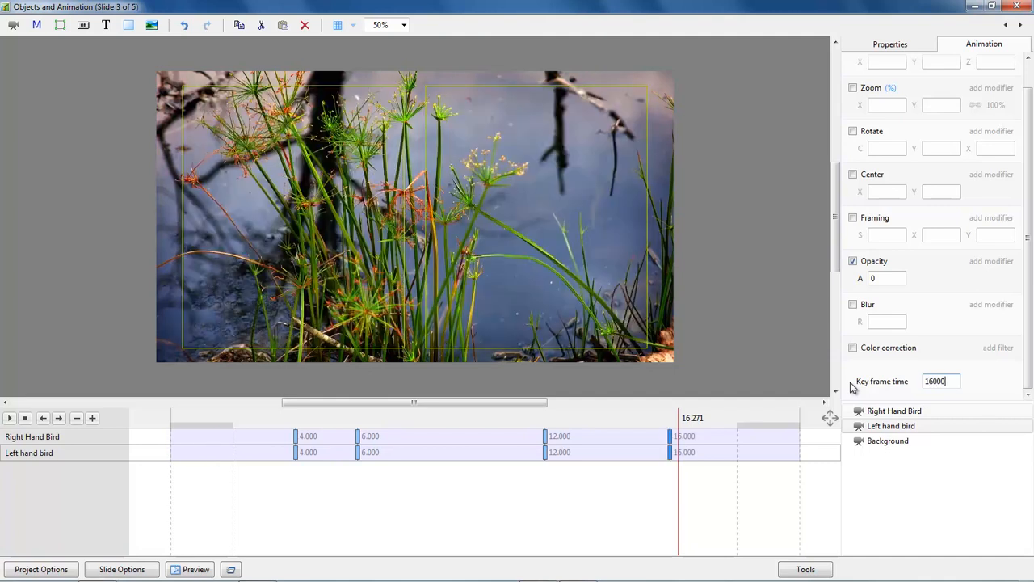
Set the time of the third key frame on both bird clips to 14000
left_click(546, 437)
left_click(547, 456, "ctrl")
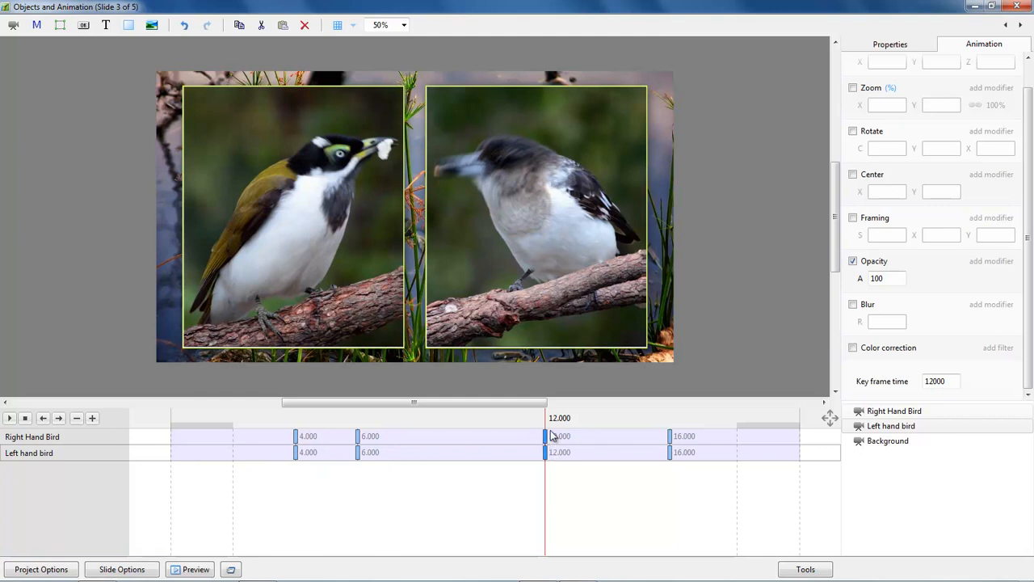
double_click(953, 380)
type("14000")
Shift the first two key frames of both bird clips together so they start at about 5.037 and 7.037 seconds
left_click(296, 436)
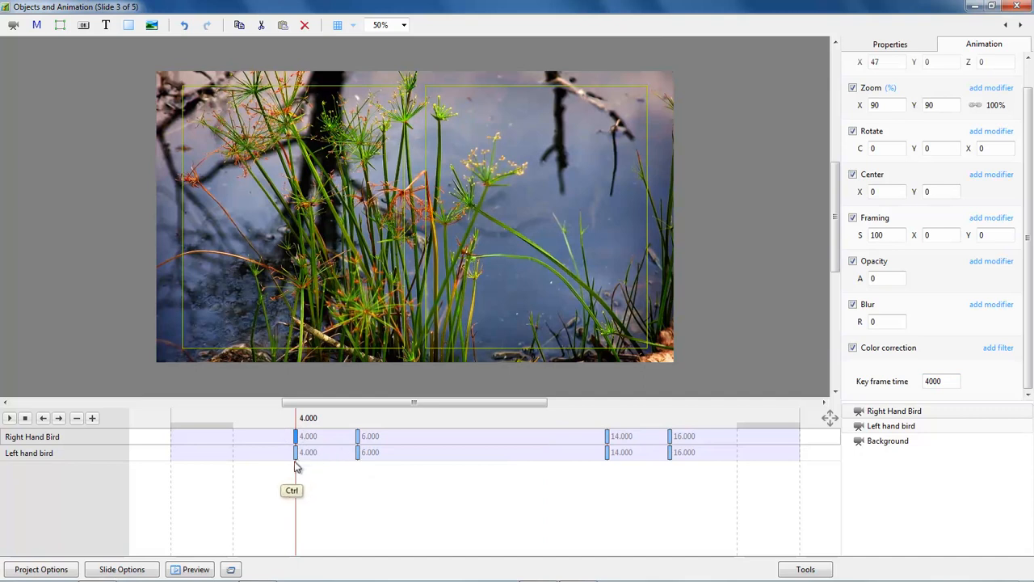
left_click(358, 436, "ctrl")
left_click(358, 453, "ctrl")
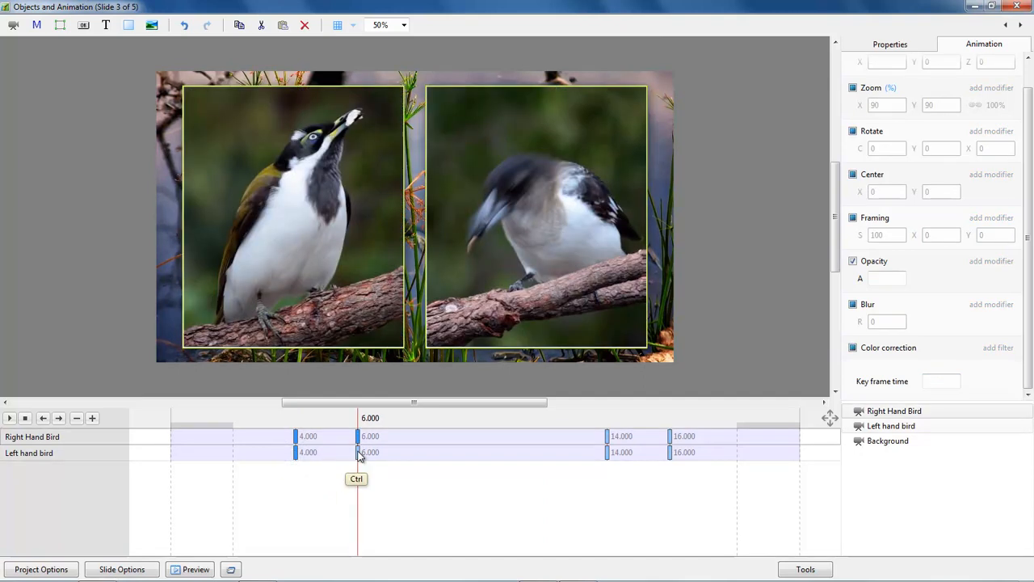
left_click(294, 453)
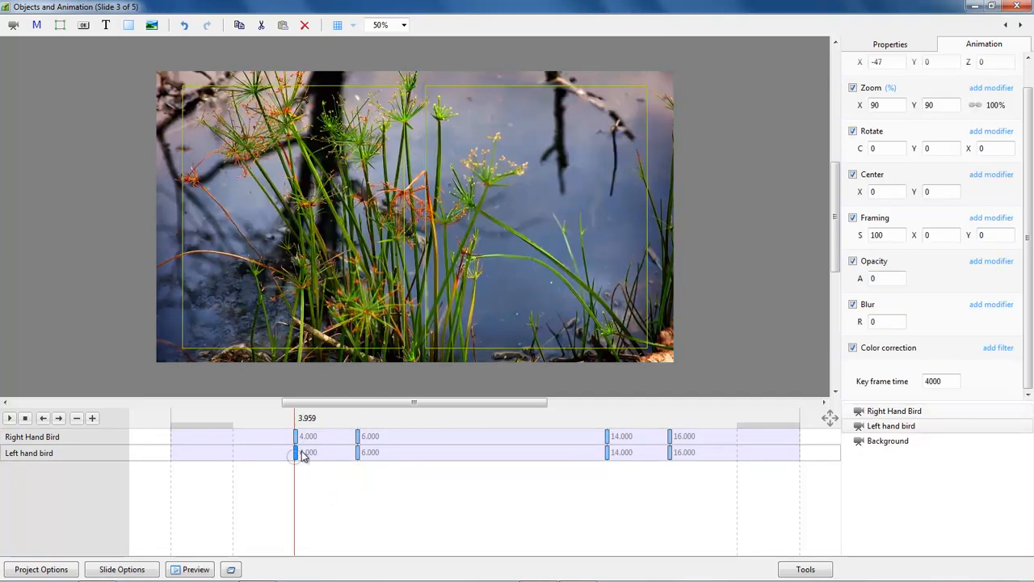
left_click(295, 437, "ctrl")
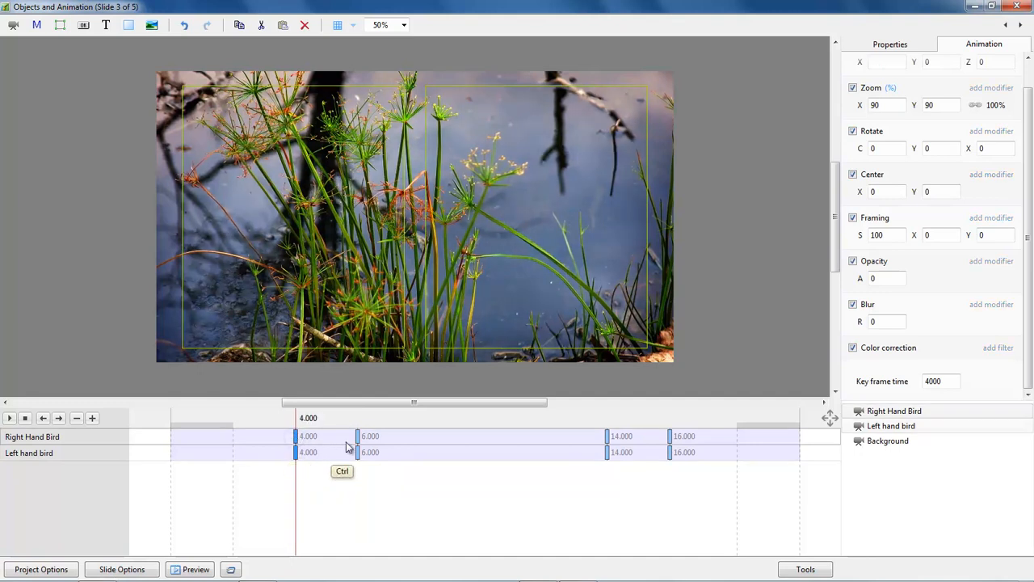
left_click(358, 453, "ctrl")
left_click_drag(296, 439, 328, 443)
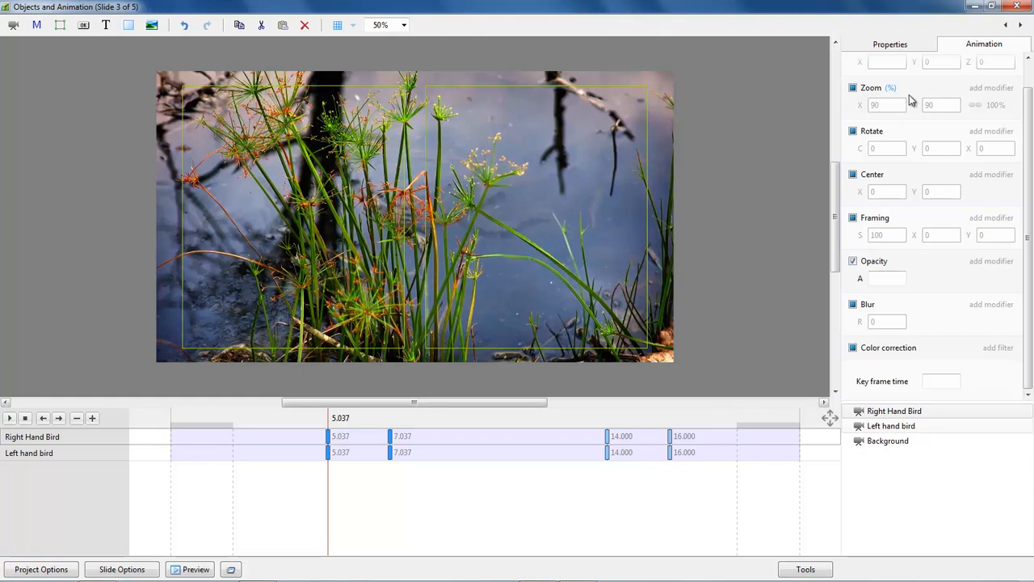
Close the object animation editor, play the show from slide 2 to check the shifted fades, and stop playback
left_click(1016, 7)
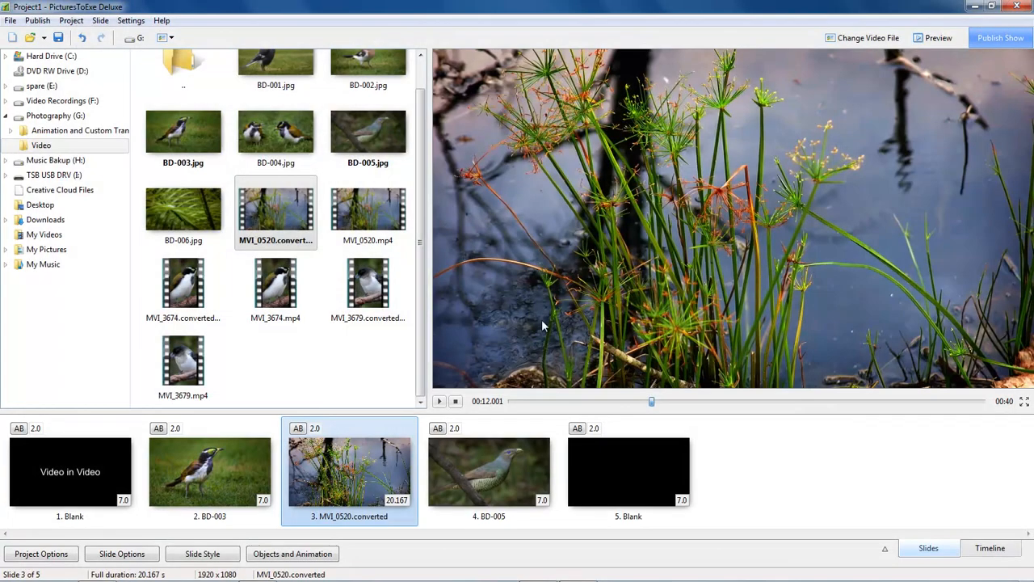
left_click(193, 474)
left_click(439, 400)
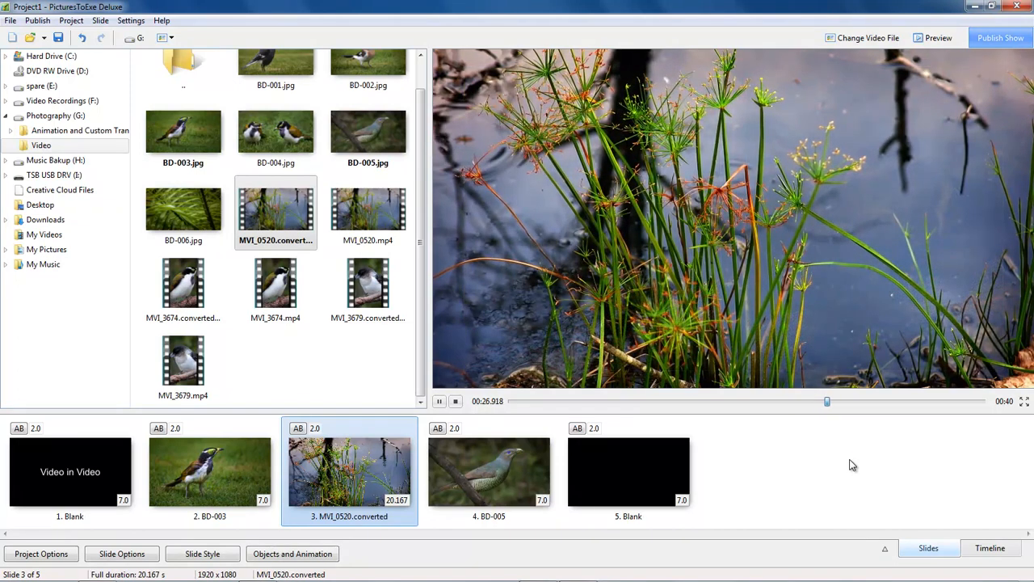
left_click(456, 401)
Reopen slide 3's object animation and move the Background clip's first key frame to 5.037, in line with the bird clips
left_click(346, 479)
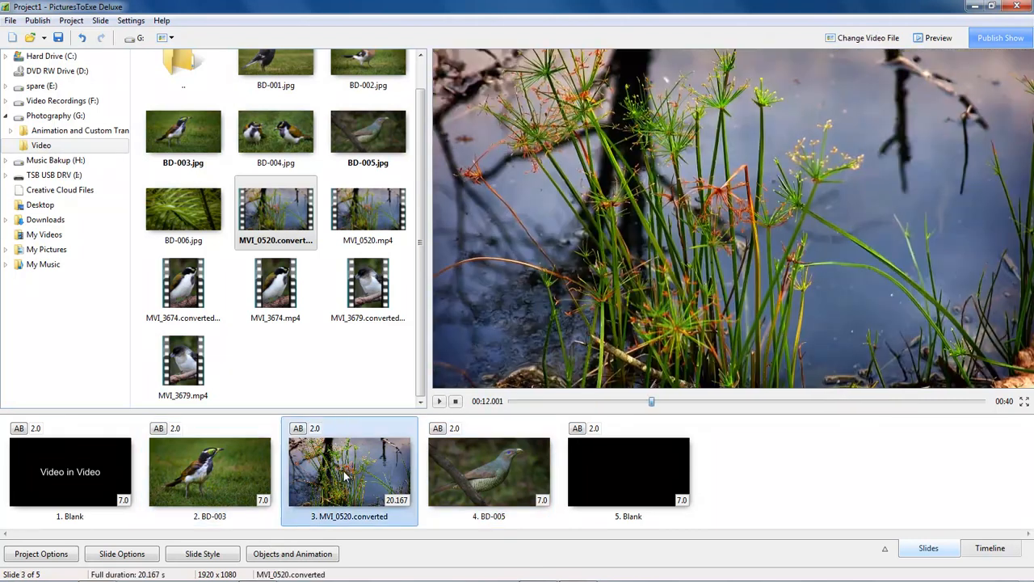
left_click(294, 555)
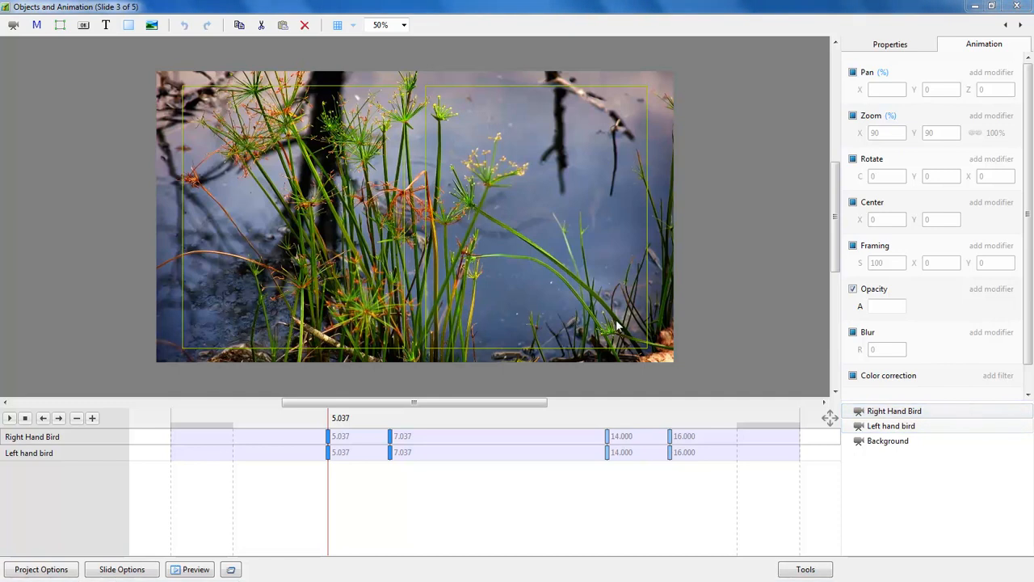
left_click(881, 441)
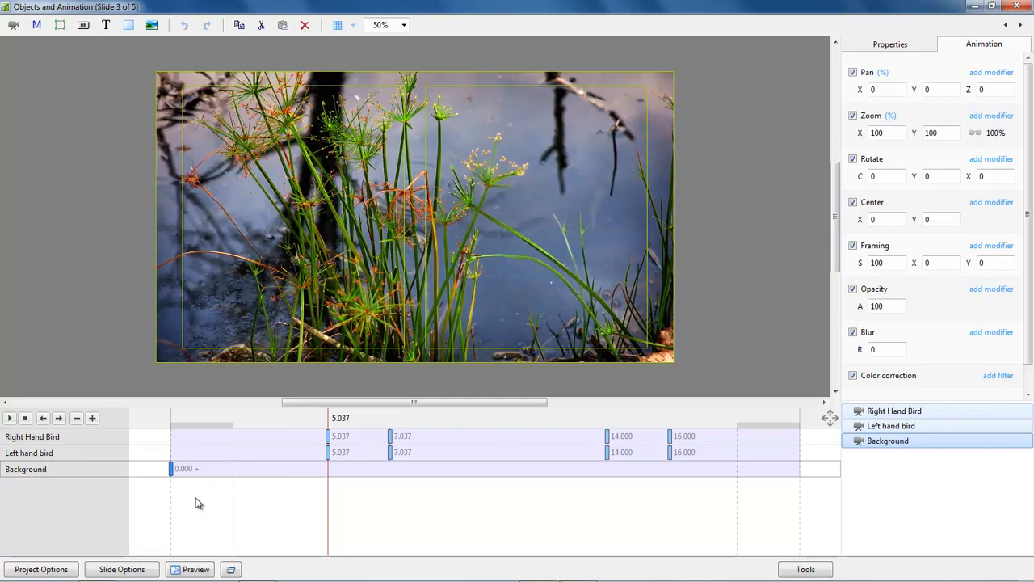
left_click_drag(170, 474, 328, 459)
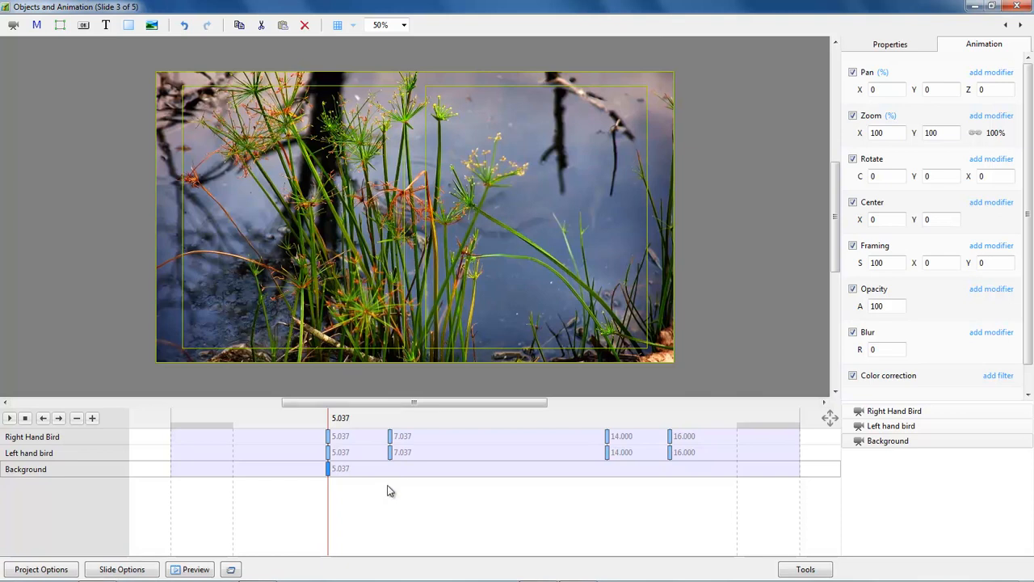
Add three more key frames to the Background clip and align them with the bird clips' at 7.037, 14.000 and 16.000
key("Insert")
key("Insert")
key("Insert")
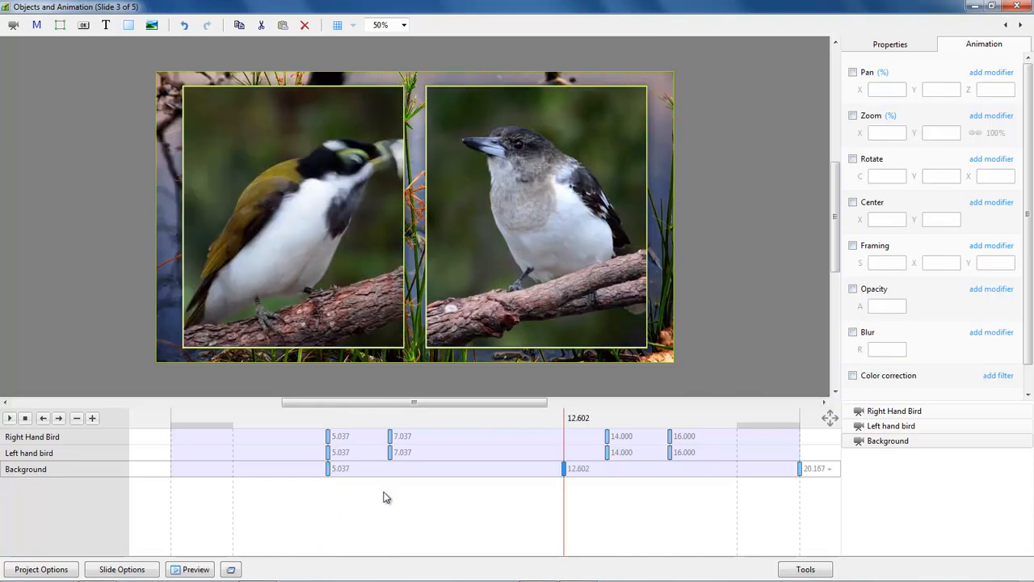
left_click_drag(563, 468, 391, 476)
left_click_drag(682, 469, 607, 471)
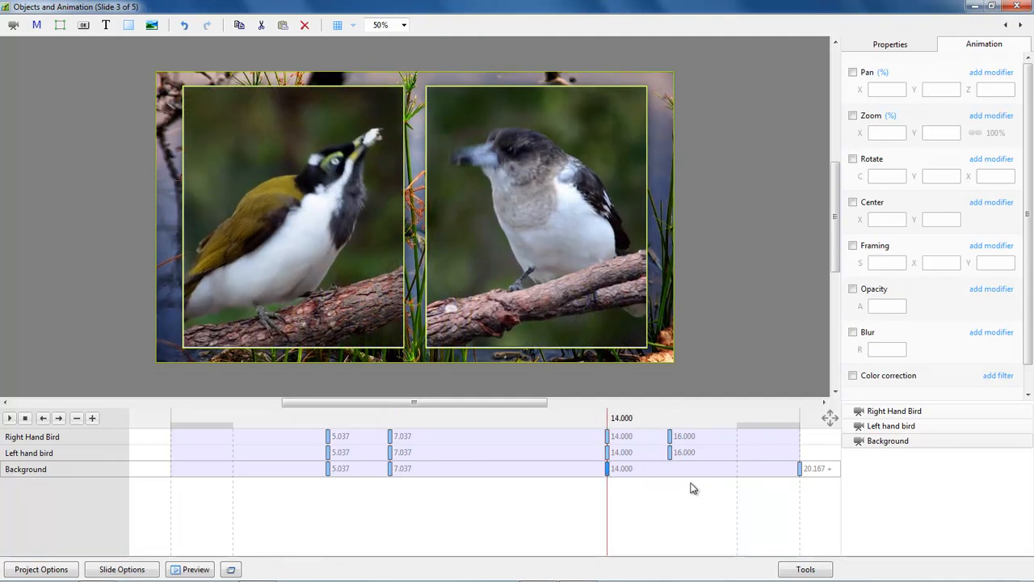
left_click(800, 471)
left_click_drag(800, 473, 669, 472)
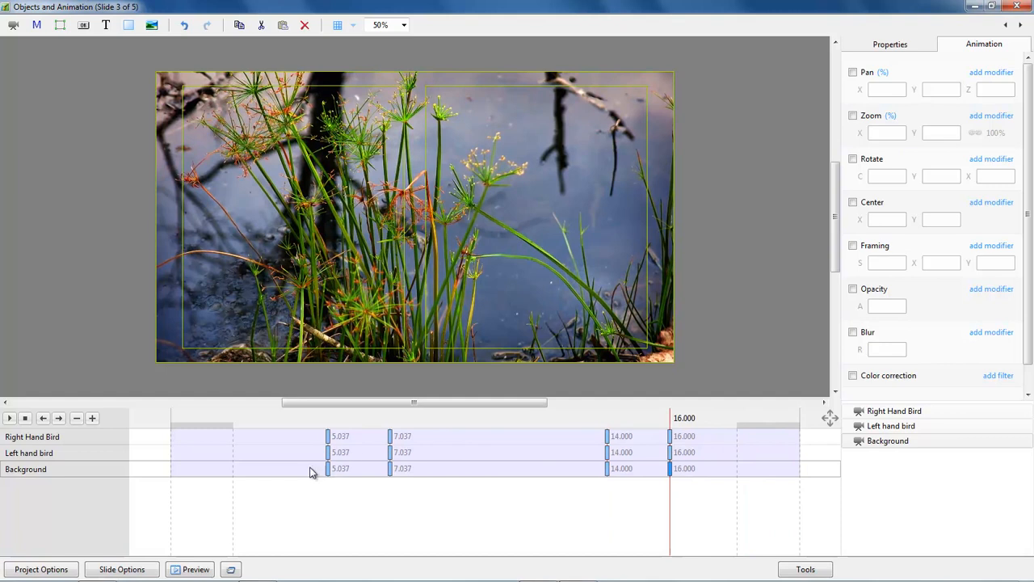
Enable blur on the Background clip's 7.037-second key frame with a value of 25
left_click(328, 471)
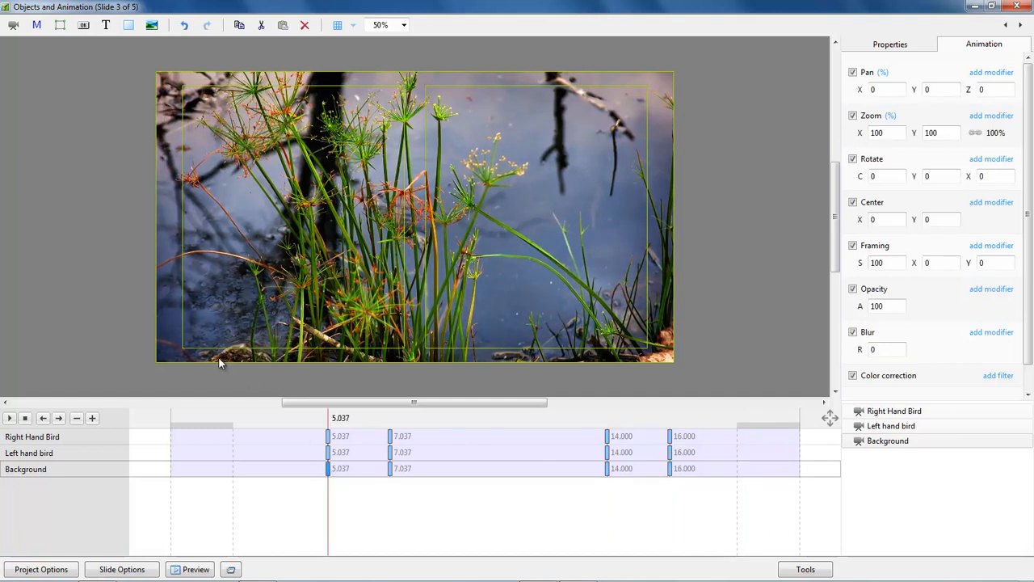
left_click(390, 472)
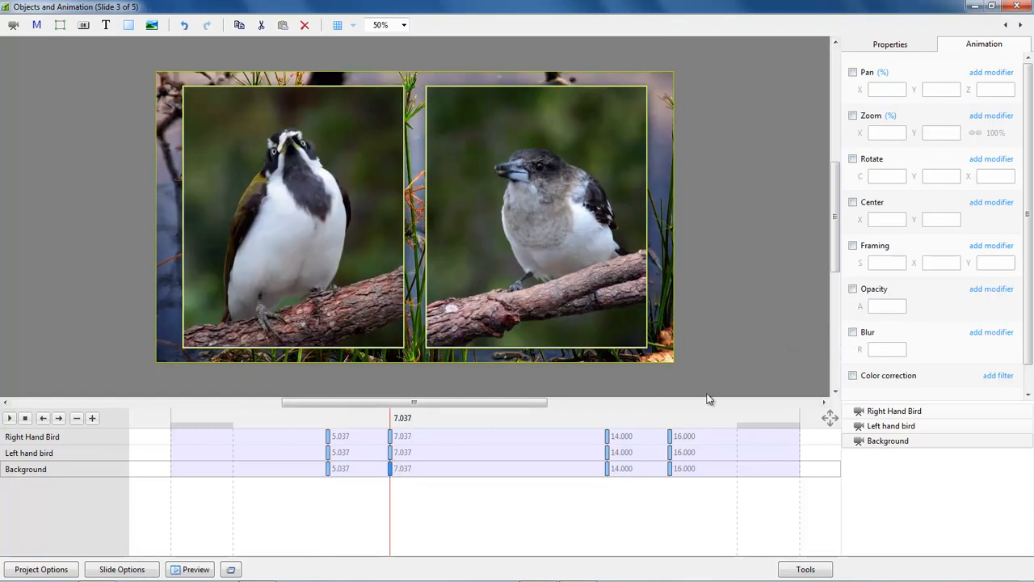
left_click(854, 333)
left_click_drag(861, 349, 877, 349)
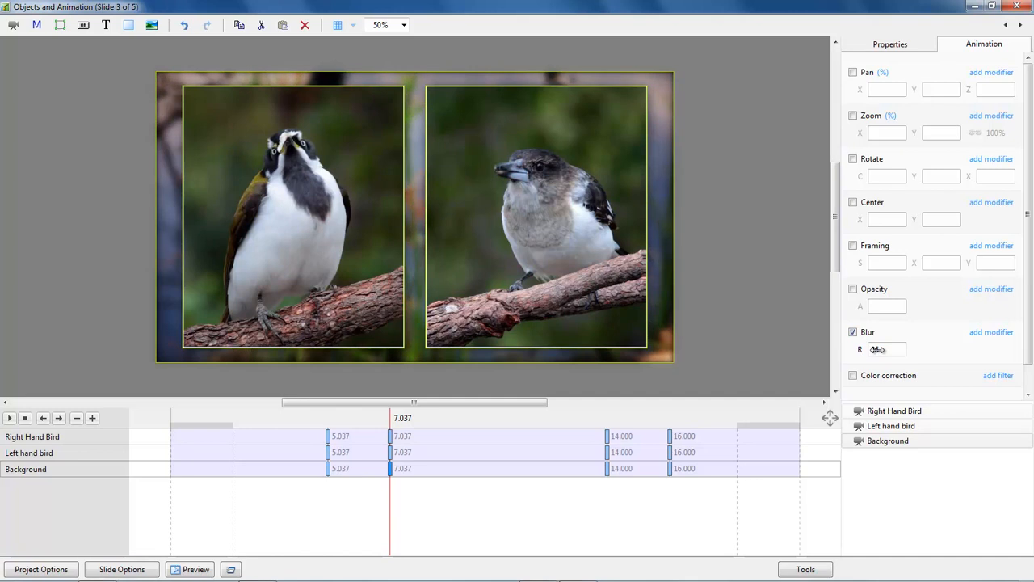
left_click_drag(877, 349, 881, 364)
type("25")
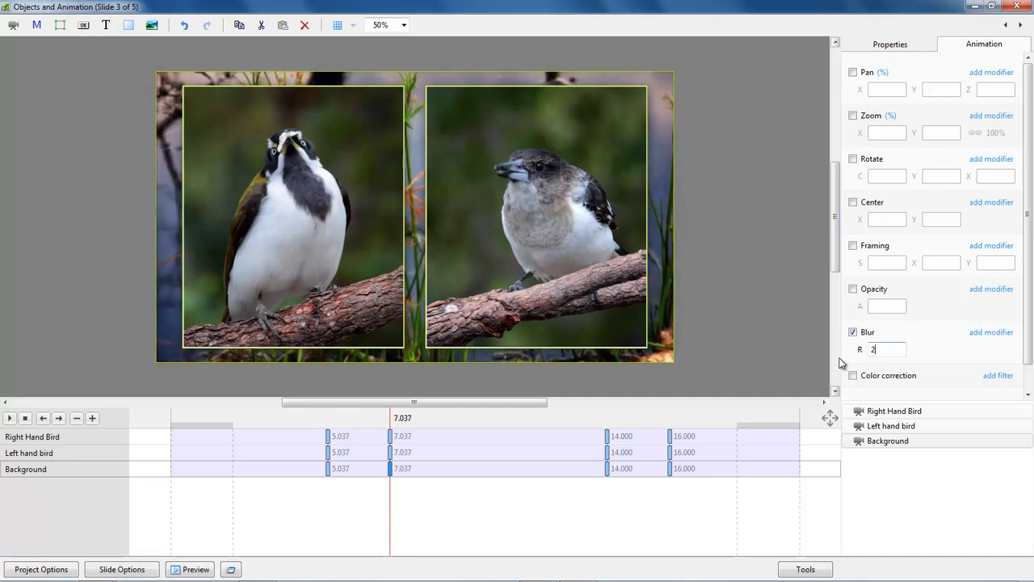
Enable blur on the Background clip's 14-second key frame with a value of 25 and on its 16-second key frame with 0
left_click(607, 470)
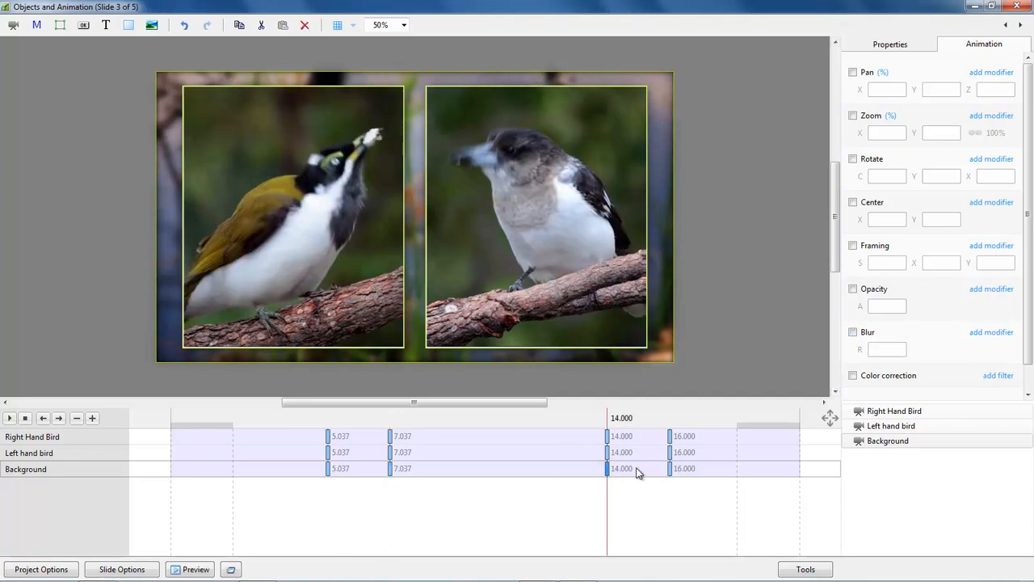
left_click(853, 333)
type("25")
left_click(669, 473)
left_click(853, 333)
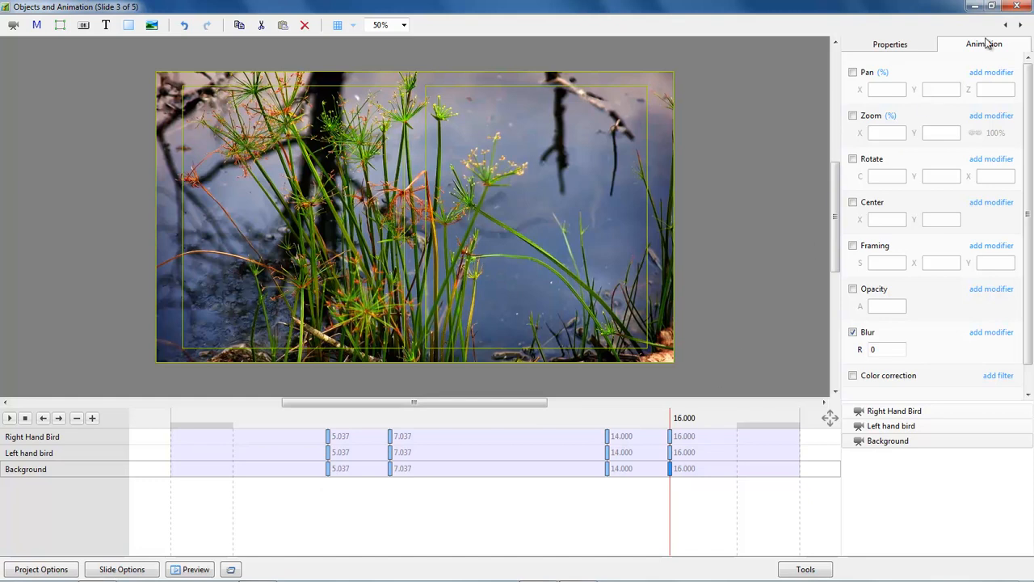
Close the object animation editor and play the show from slide 2 to check the background blur
left_click(1017, 7)
left_click(270, 458)
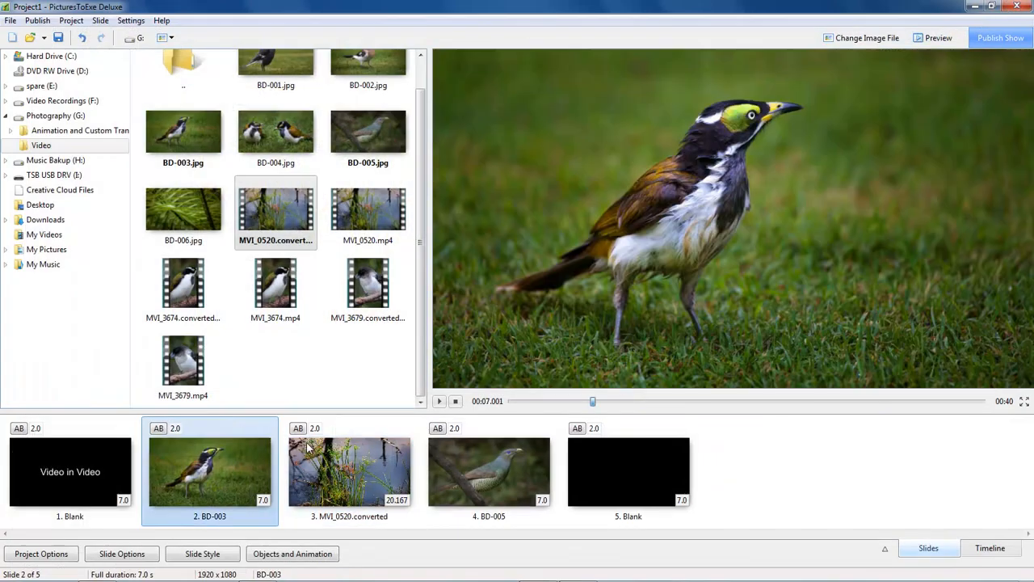
left_click(439, 402)
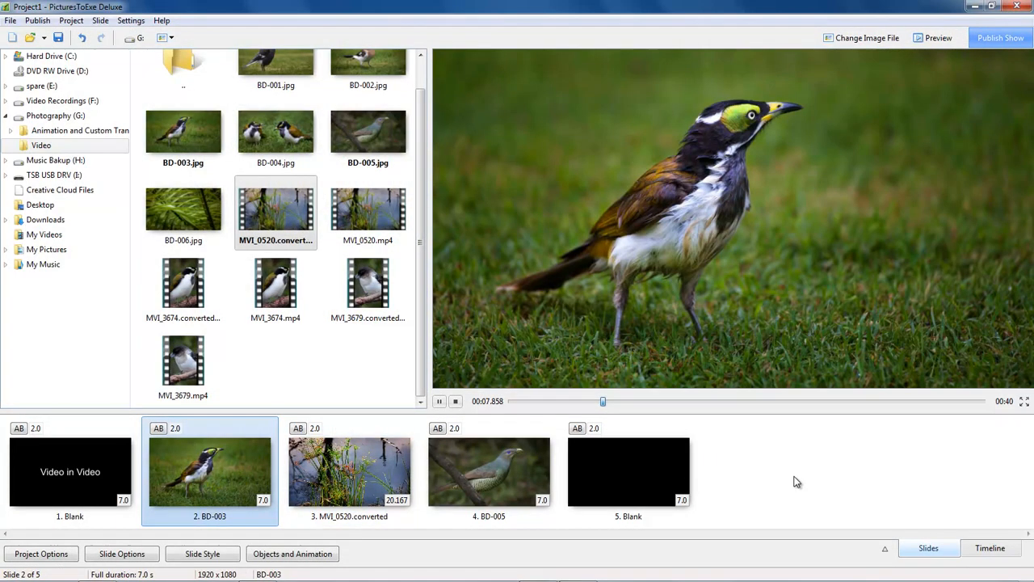